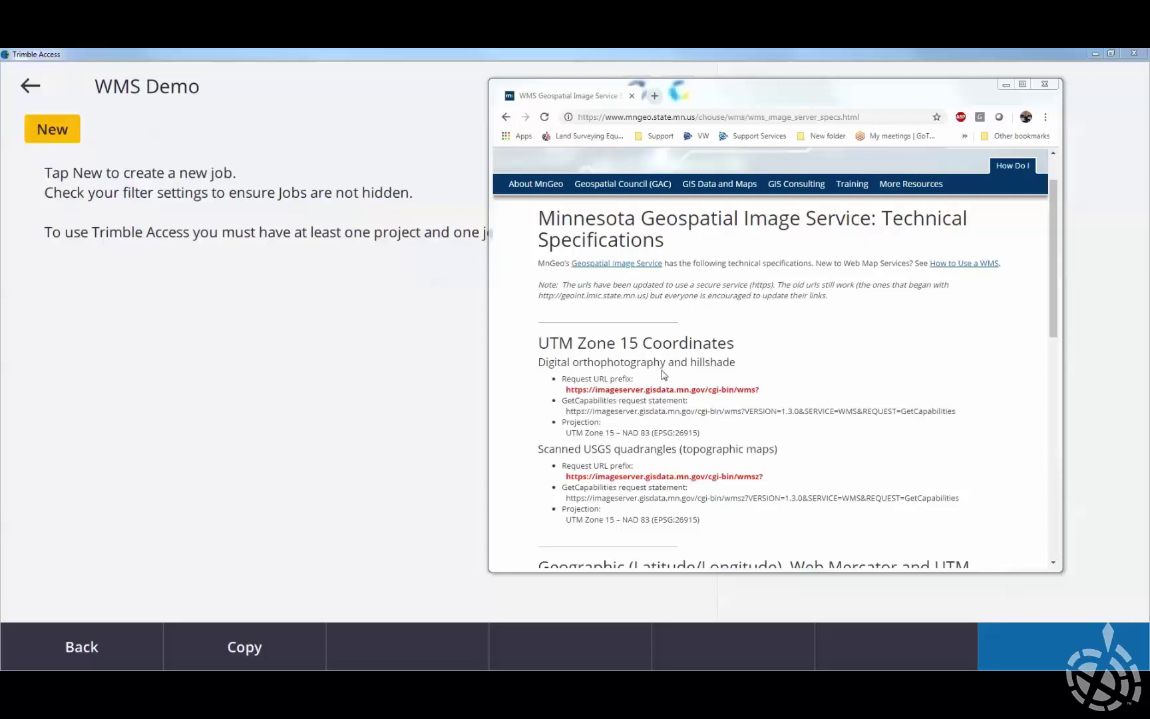
- Highlight the UTM Zone 15 GetCapabilities URL, projection line and EPSG:26915 code on the MnGeo page
{"action": "left_click", "coordinate": [583, 365]}
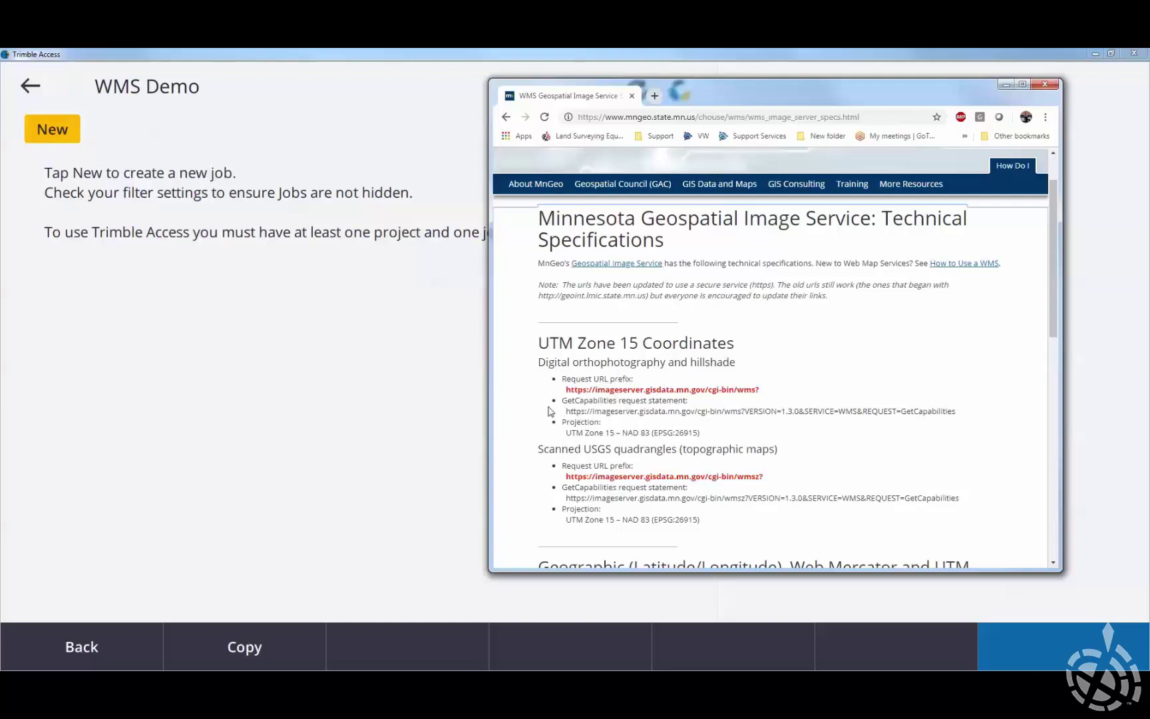
{"action": "left_click_drag", "start_coordinate": [565, 411], "coordinate": [974, 418]}
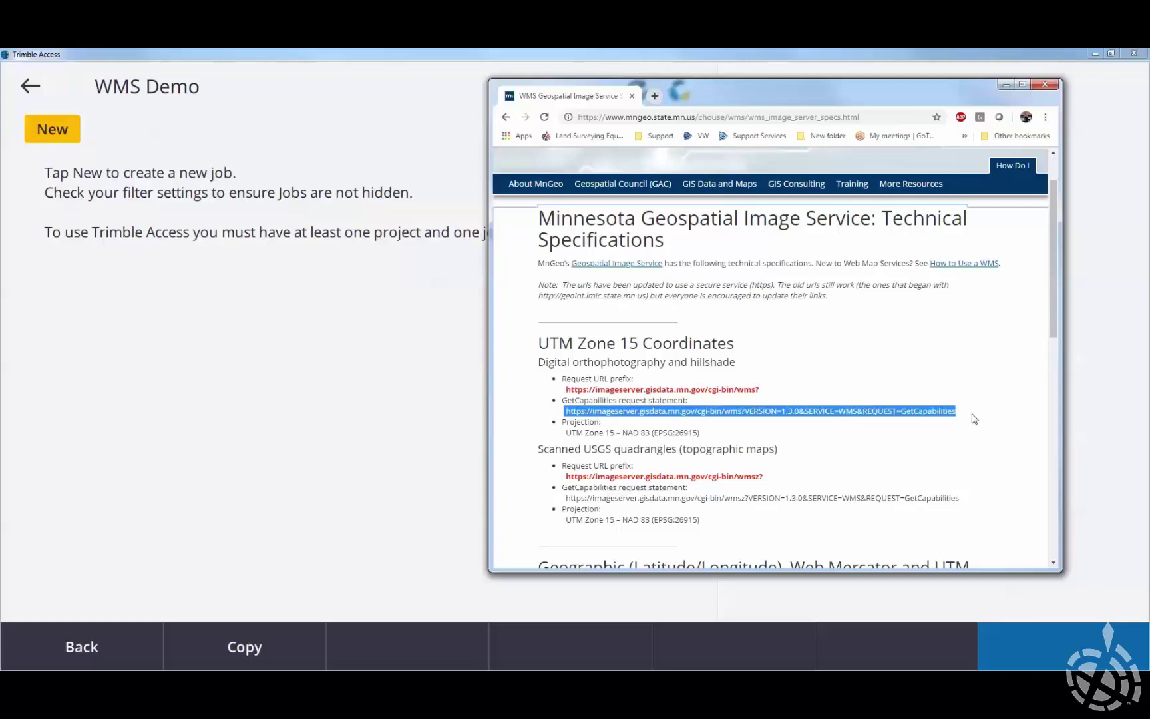
{"action": "left_click", "coordinate": [722, 437]}
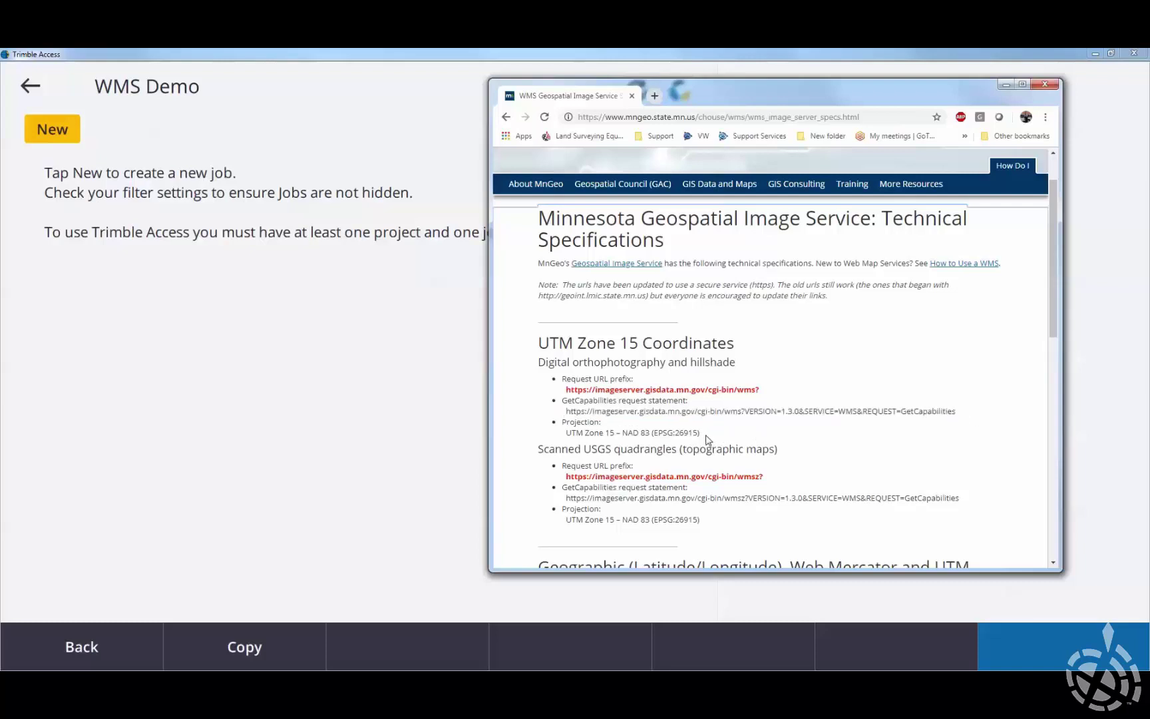
{"action": "left_click_drag", "start_coordinate": [707, 439], "coordinate": [567, 422]}
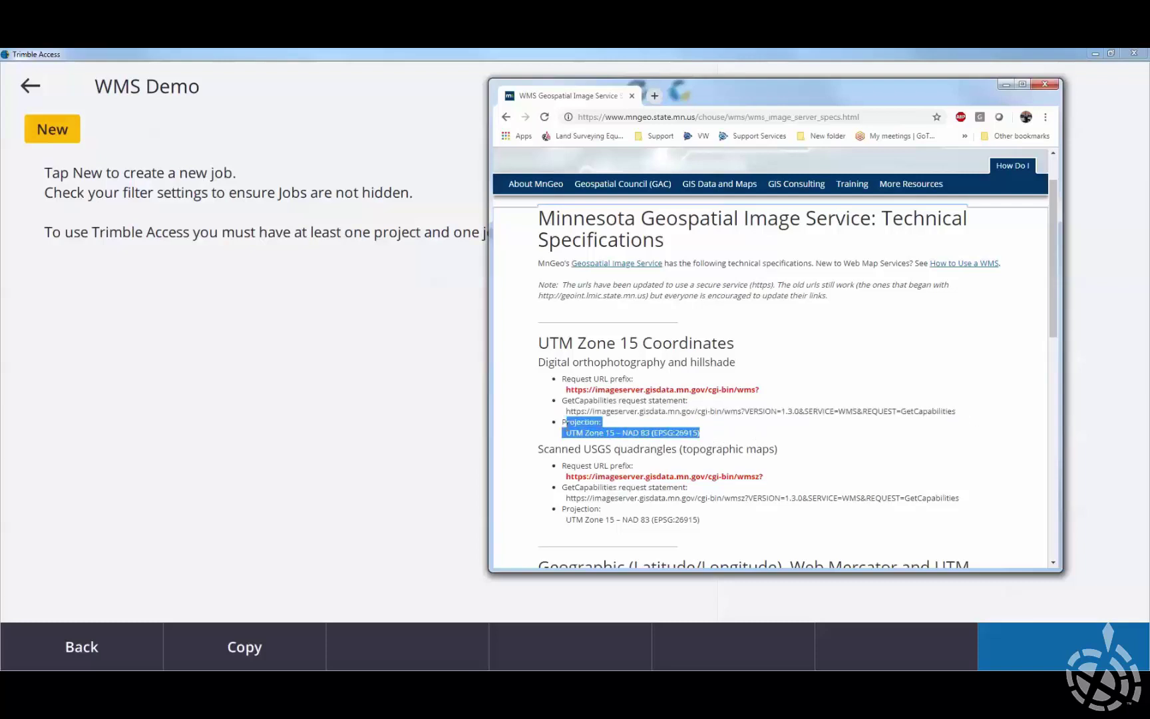
{"action": "left_click", "coordinate": [565, 434]}
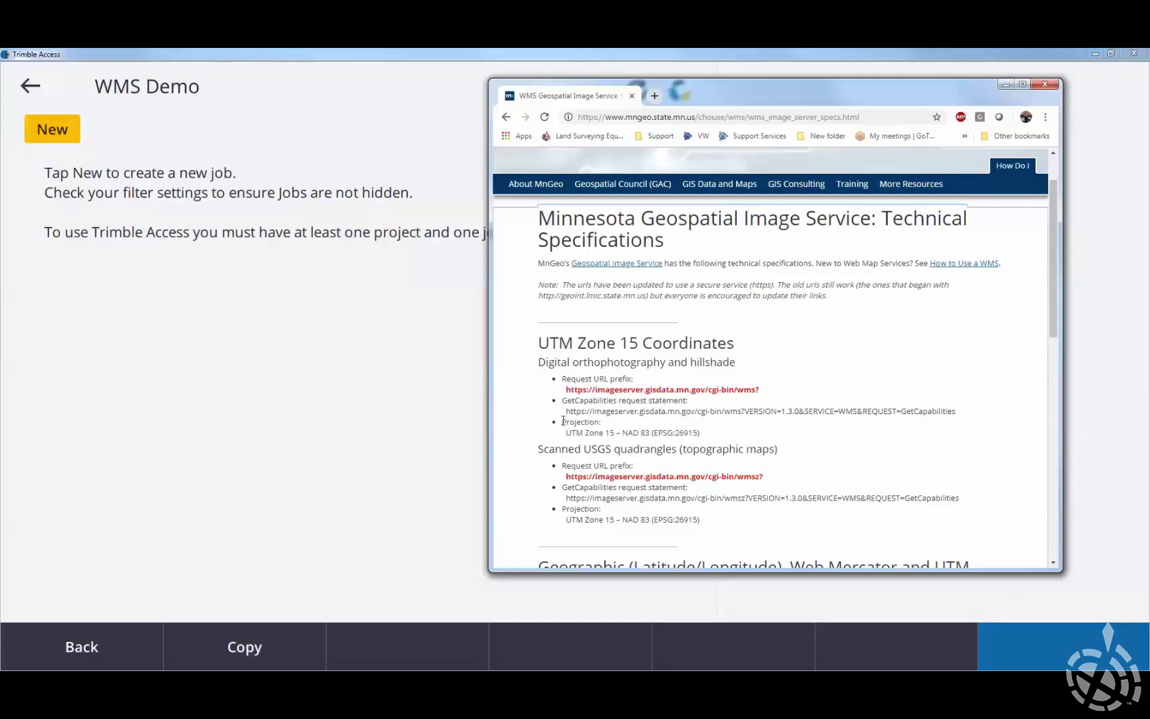
{"action": "left_click_drag", "start_coordinate": [562, 422], "coordinate": [712, 438]}
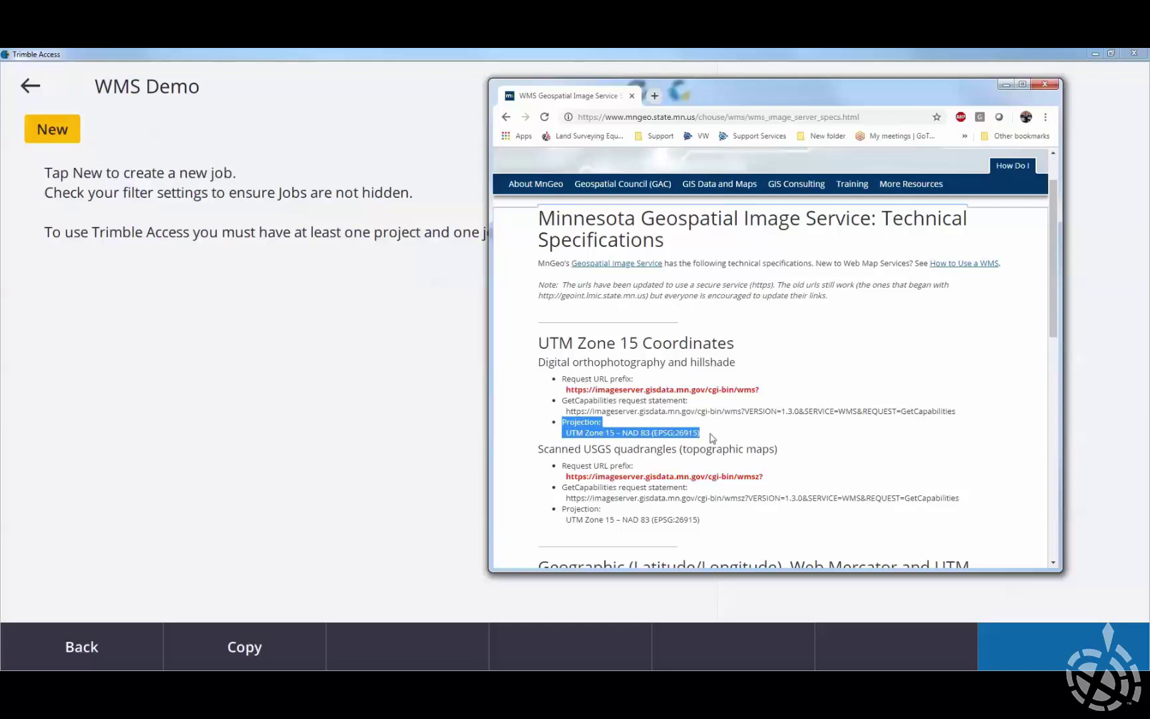
{"action": "left_click", "coordinate": [647, 434]}
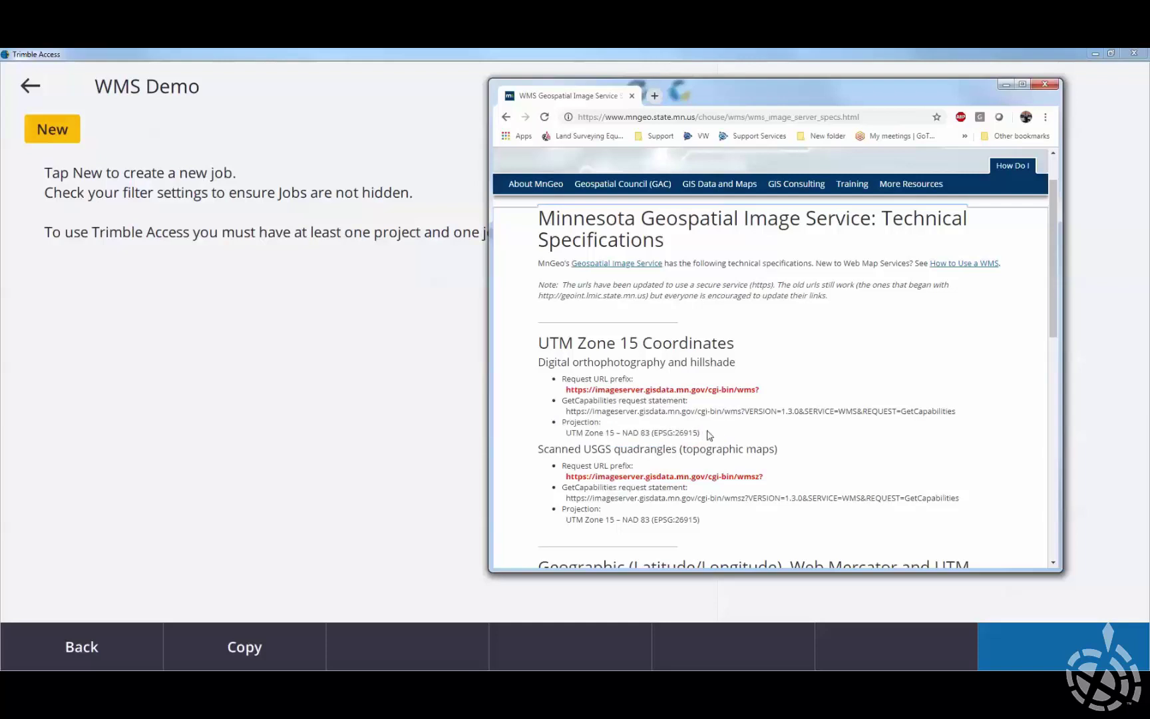
{"action": "left_click_drag", "start_coordinate": [697, 434], "coordinate": [658, 435]}
{"action": "left_click", "coordinate": [658, 435]}
- Minimize the browser and start a new job named 'WMS Demo'
{"action": "left_click", "coordinate": [1006, 85]}
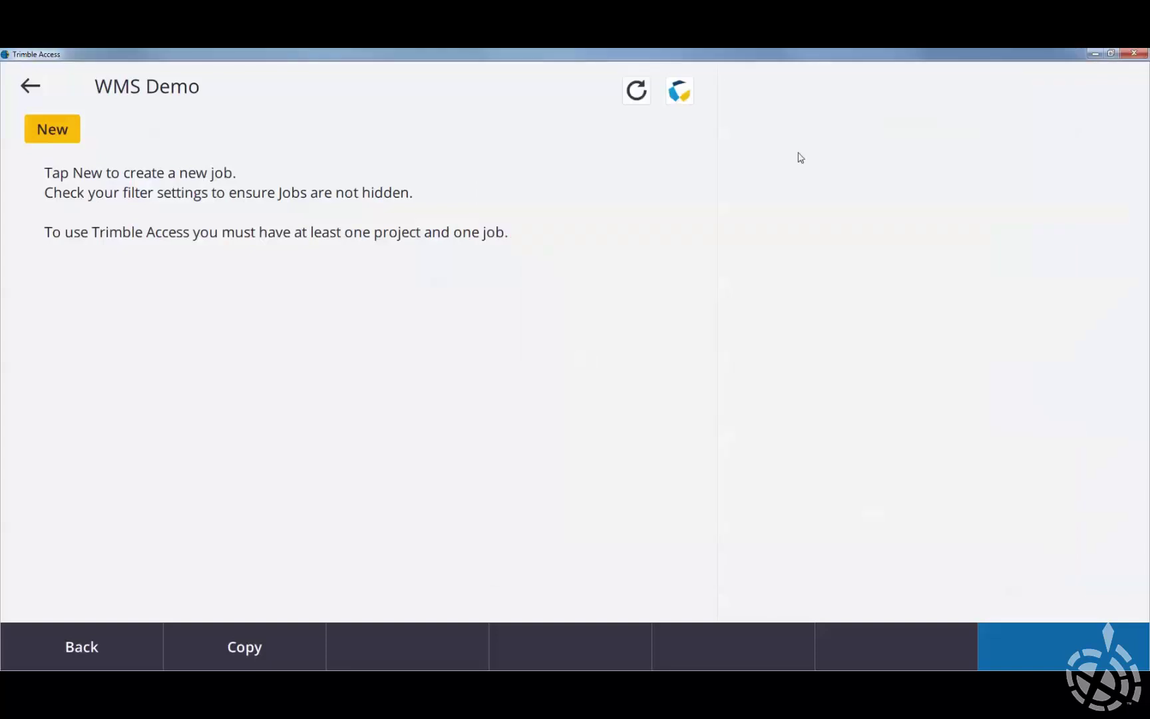
{"action": "left_click", "coordinate": [53, 129]}
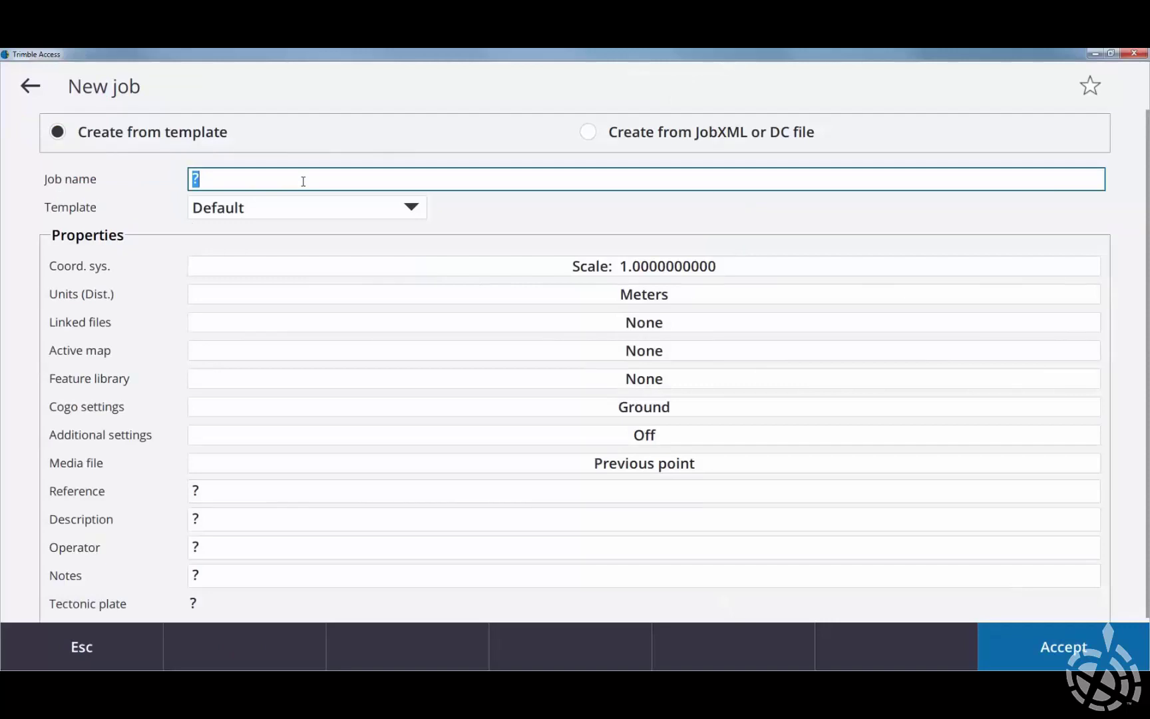
{"action": "type", "text": "WMS"}
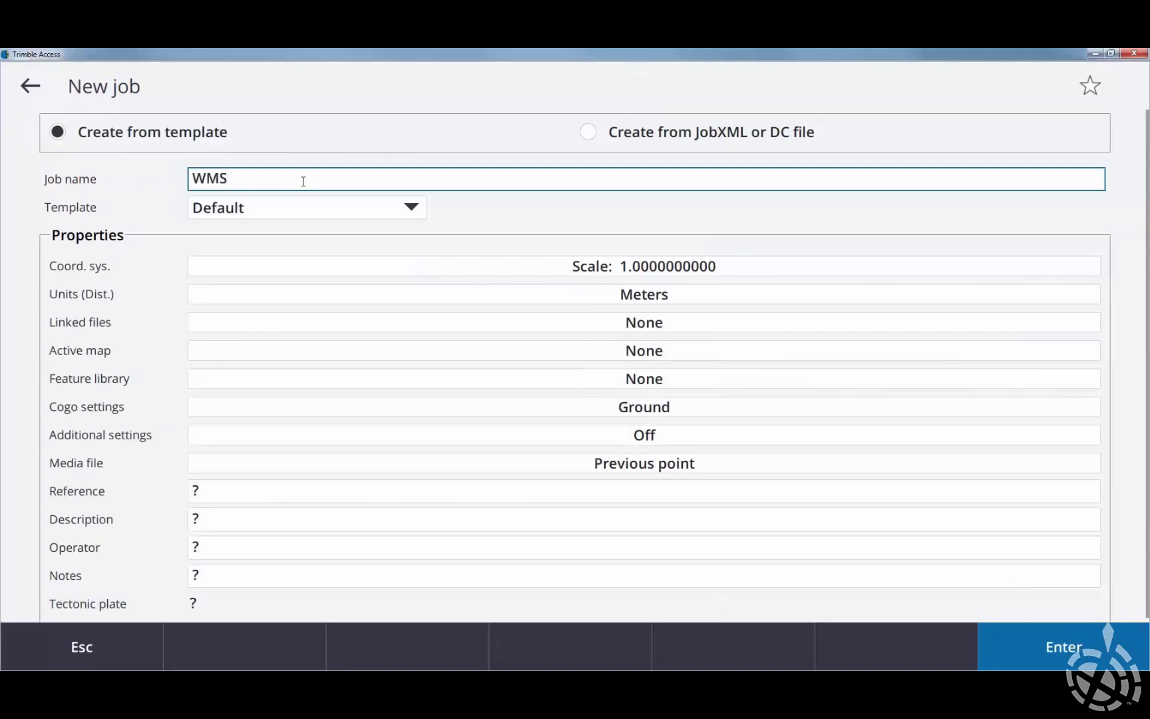
{"action": "type", "text": " Demo"}
- Set the job's coordinate system from the library to World wide/UTM zone 15 North
{"action": "left_click", "coordinate": [637, 267]}
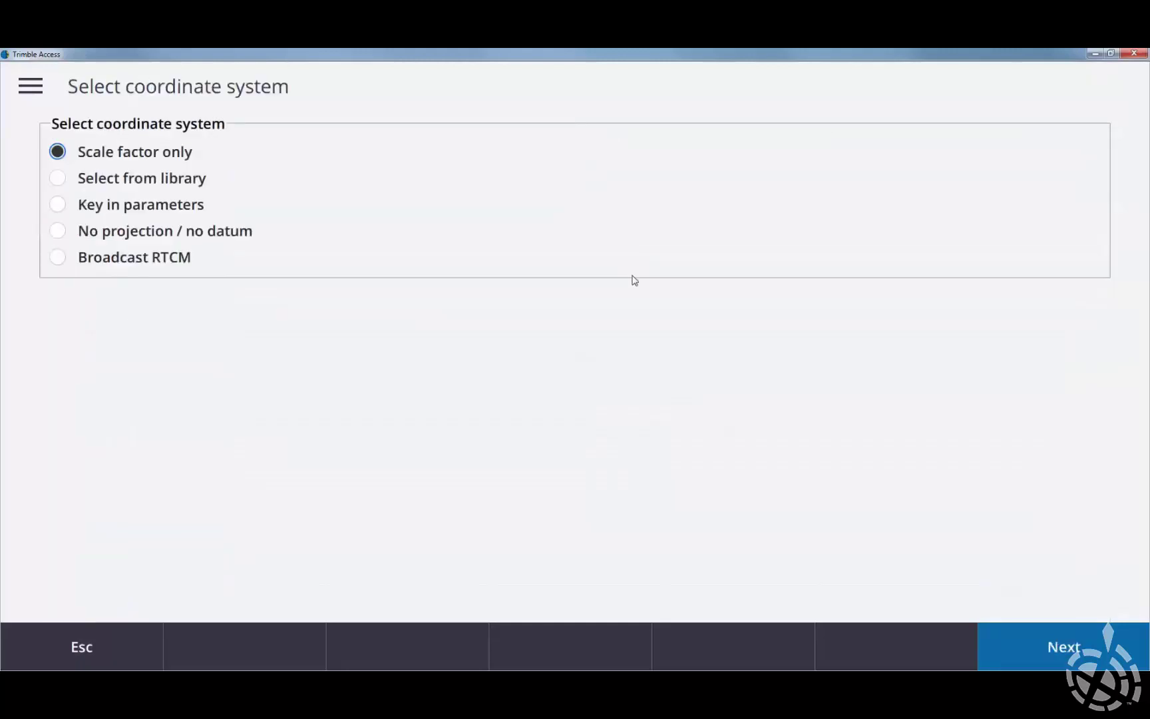
{"action": "double_click", "coordinate": [134, 180]}
{"action": "left_click", "coordinate": [310, 160]}
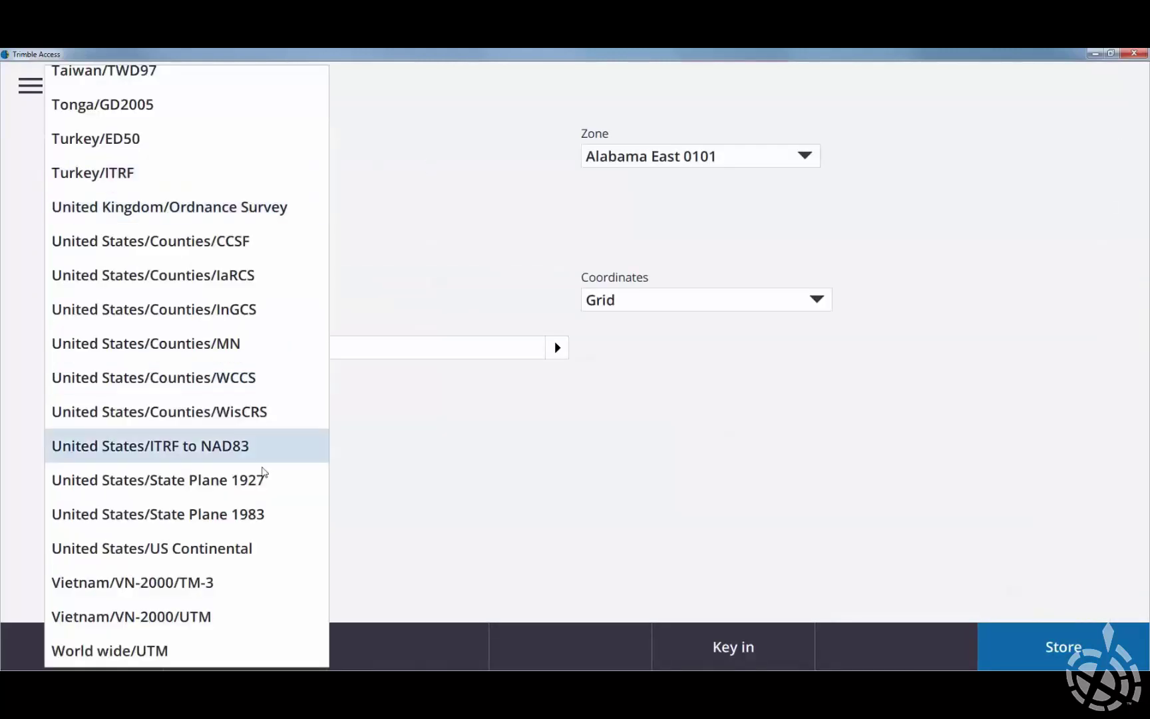
{"action": "left_click", "coordinate": [129, 651]}
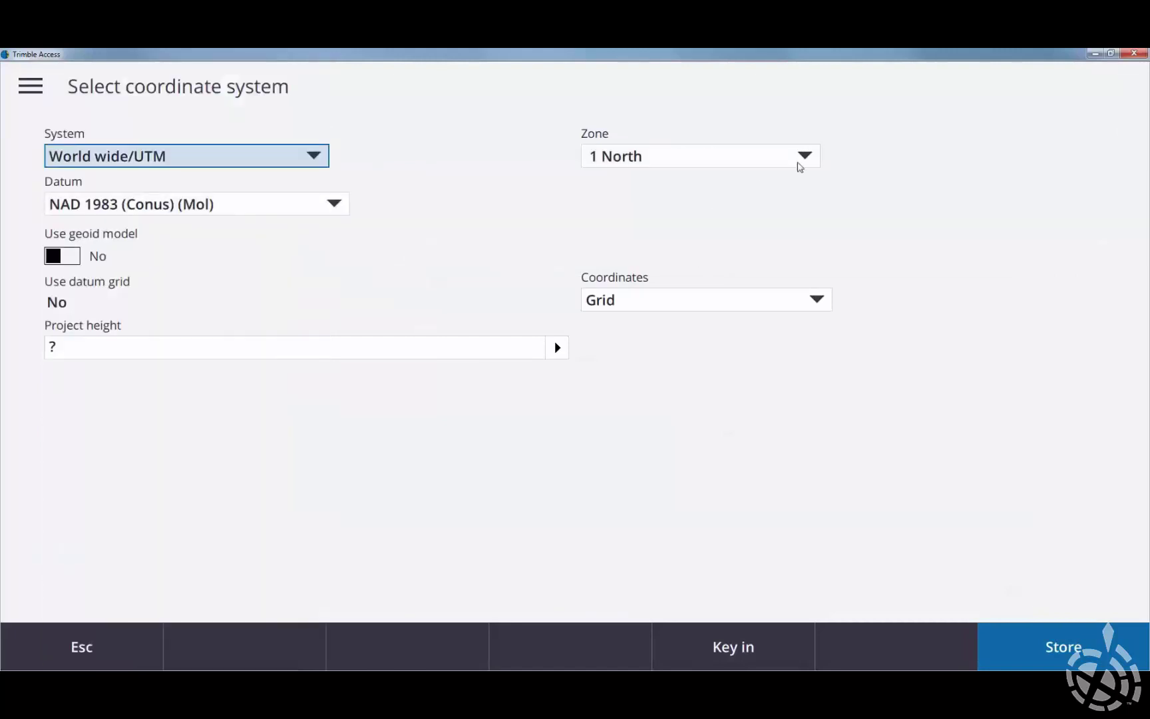
{"action": "left_click", "coordinate": [800, 163]}
{"action": "scroll", "coordinate": [647, 471], "scroll_direction": "down", "scroll_amount": 5}
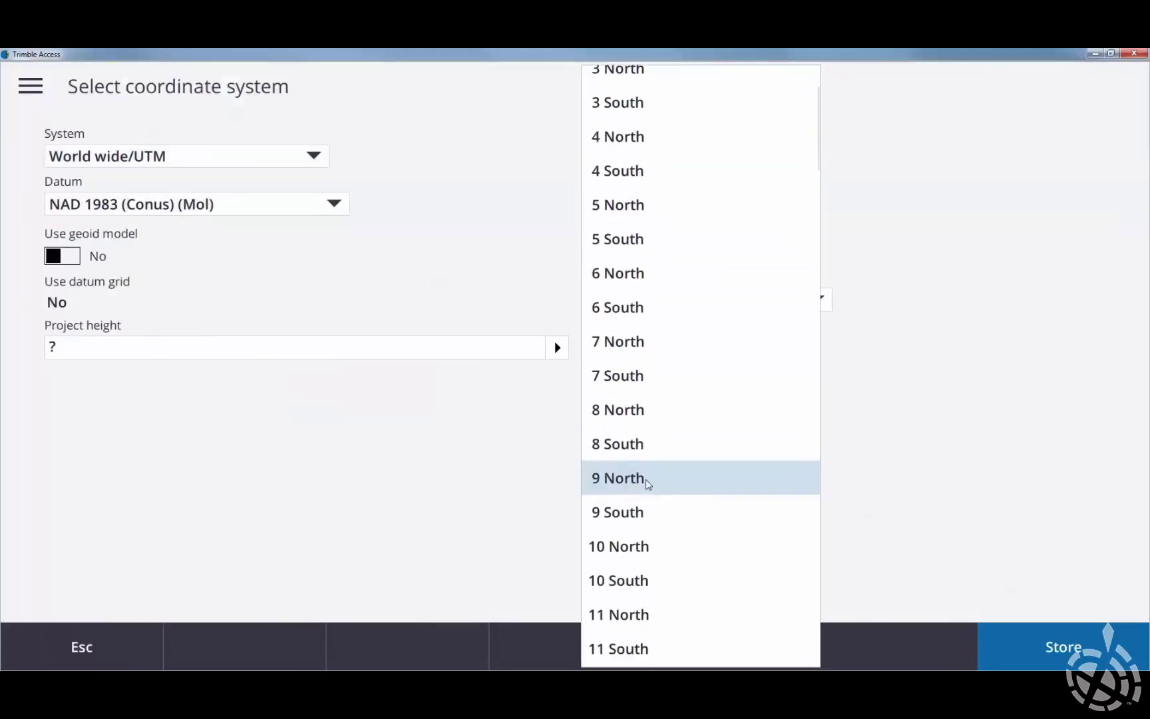
{"action": "scroll", "coordinate": [649, 492], "scroll_direction": "down", "scroll_amount": 4}
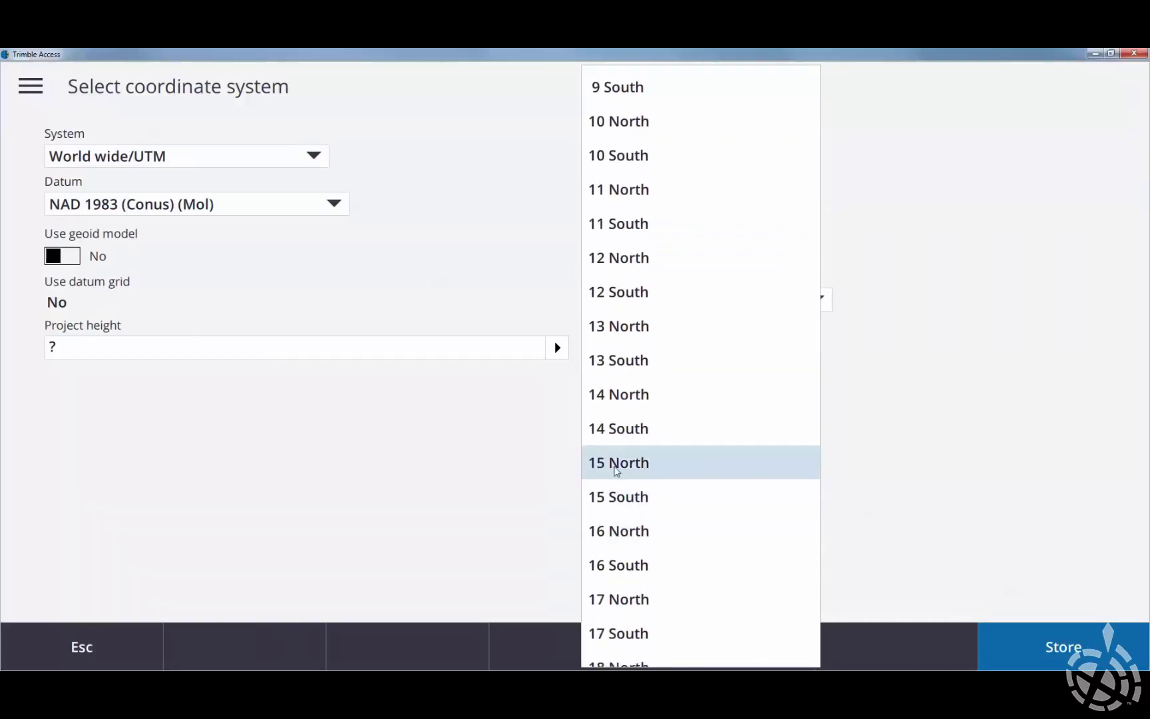
{"action": "left_click", "coordinate": [640, 469]}
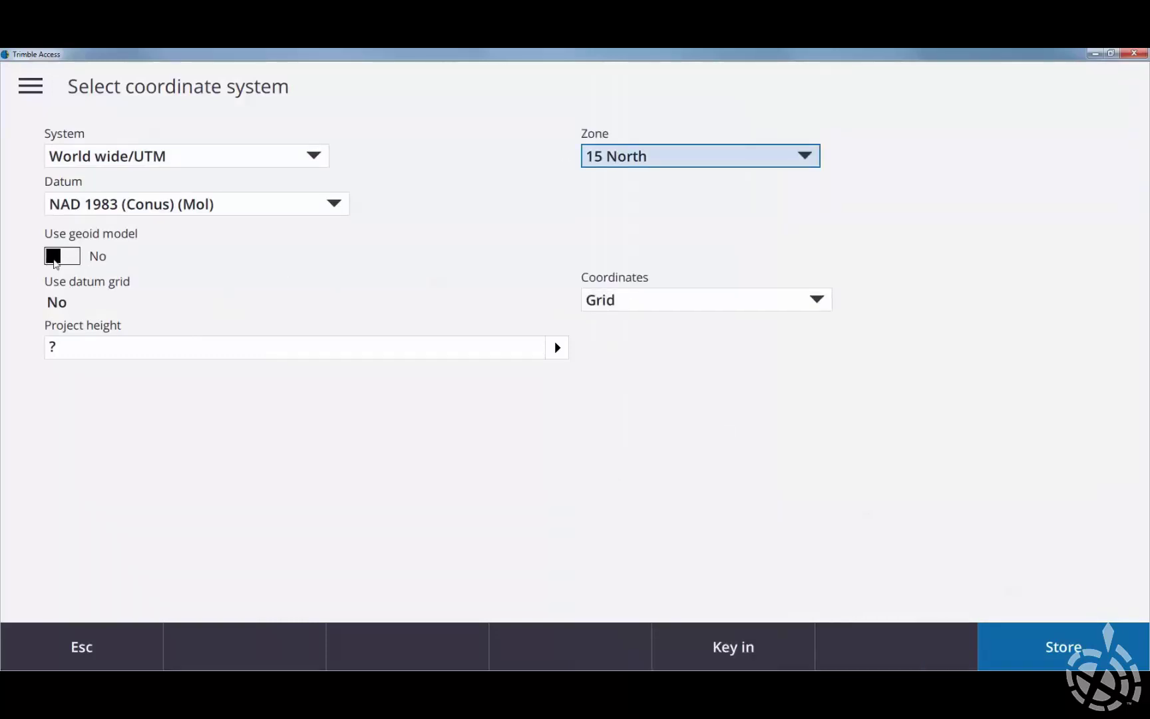
- Use the Minnesota GEOID12B geoid with a 1000sft project height and store the coordinate system
{"action": "left_click", "coordinate": [56, 260]}
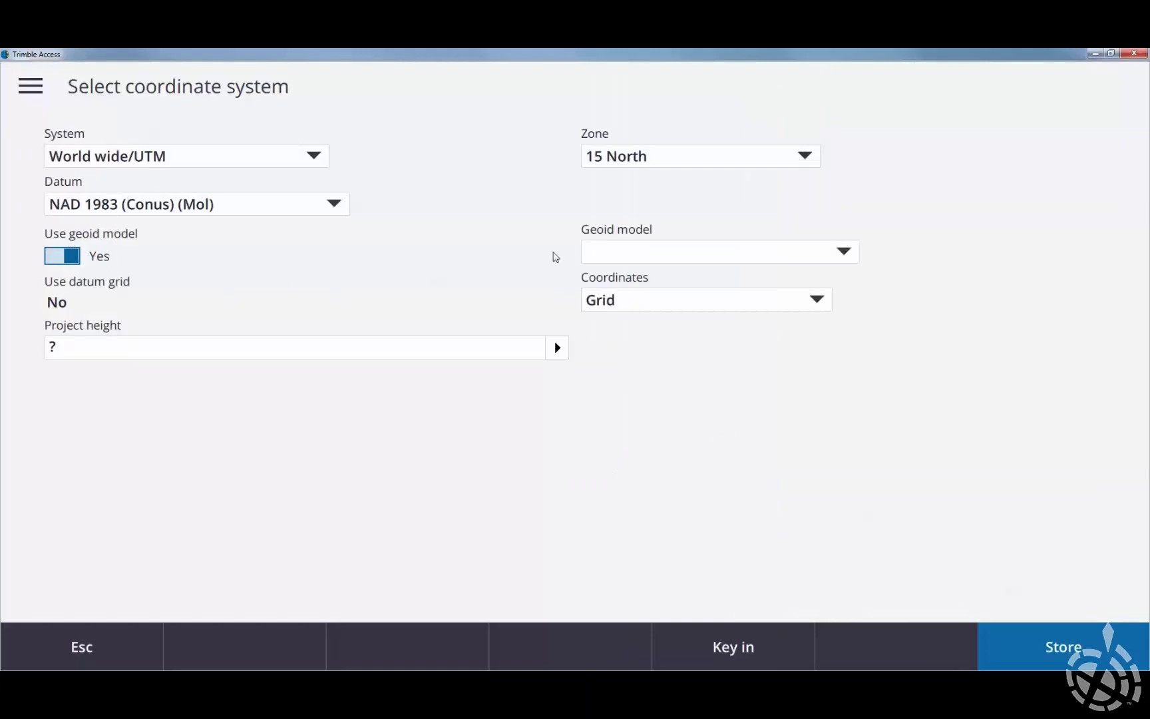
{"action": "left_click", "coordinate": [762, 253]}
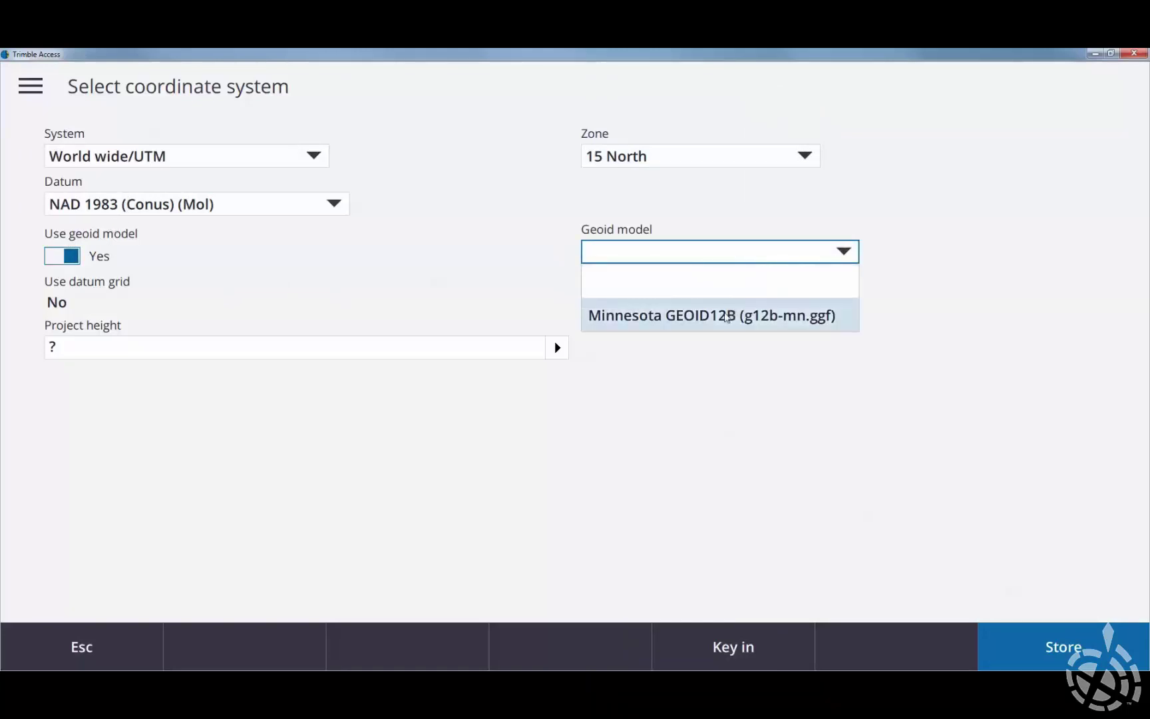
{"action": "left_click", "coordinate": [726, 313]}
{"action": "left_click", "coordinate": [109, 353]}
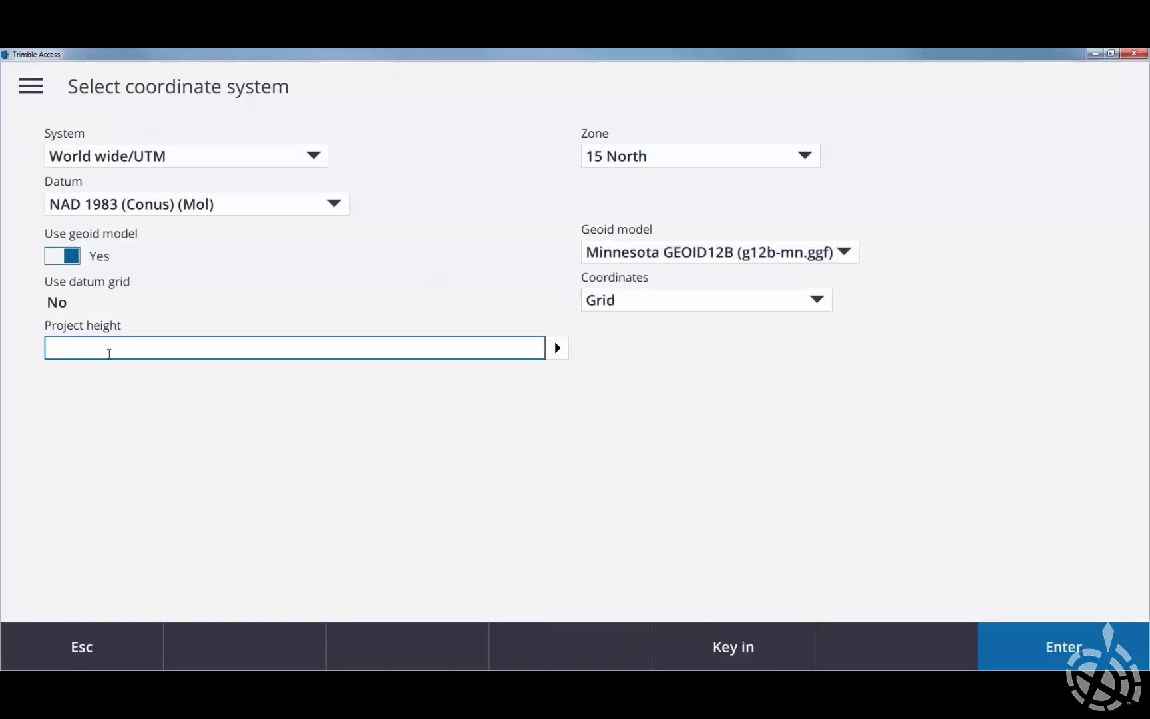
{"action": "type", "text": "1000sft"}
{"action": "key", "text": "Return"}
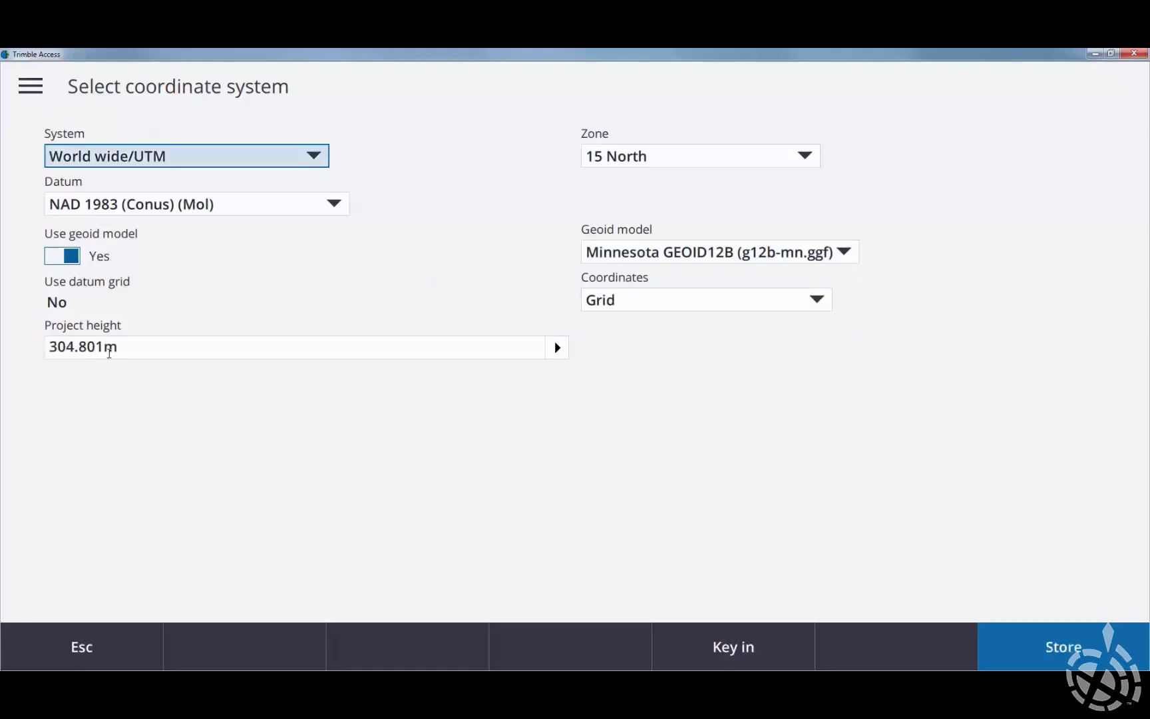
{"action": "key", "text": "Return"}
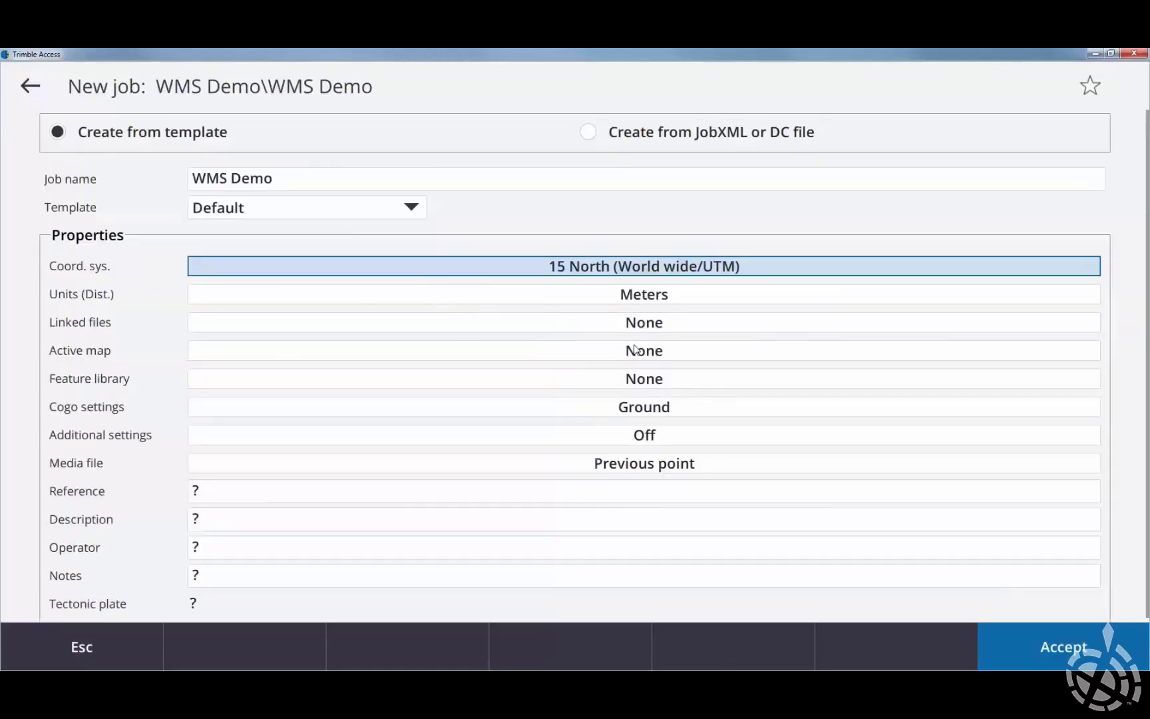
- Set distance/grid and height units to US survey feet, then accept the WMS Demo job
{"action": "left_click", "coordinate": [673, 310]}
{"action": "left_click", "coordinate": [269, 157]}
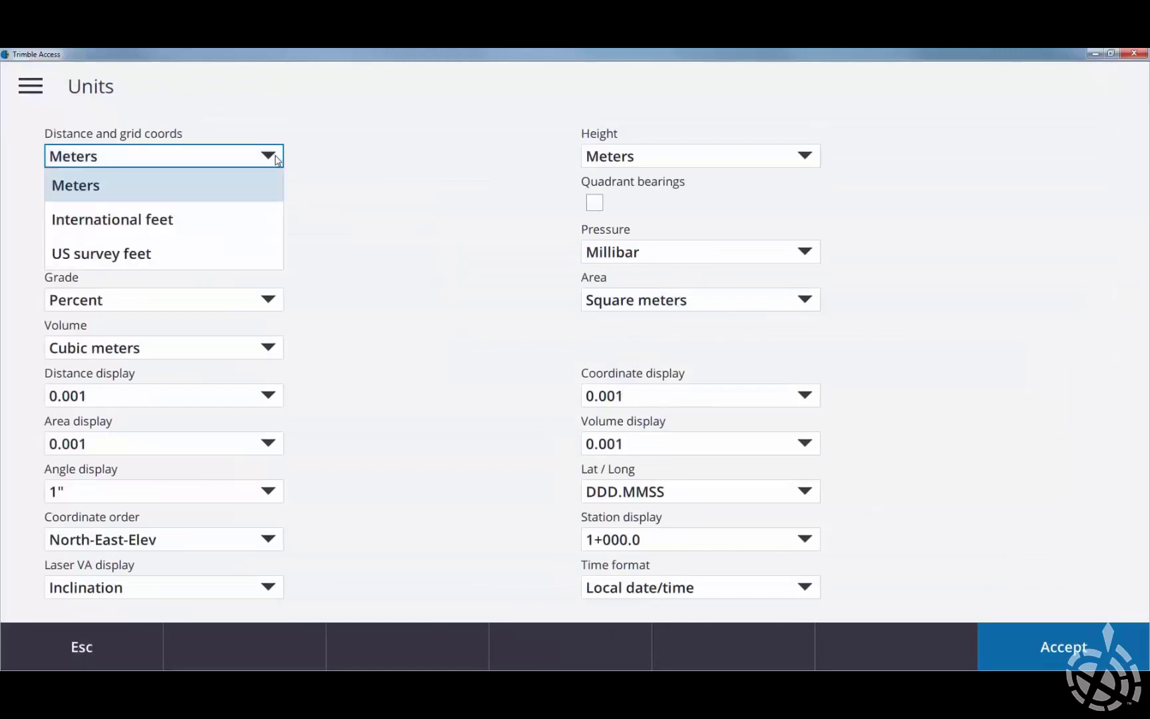
{"action": "left_click", "coordinate": [189, 263]}
{"action": "left_click", "coordinate": [804, 156]}
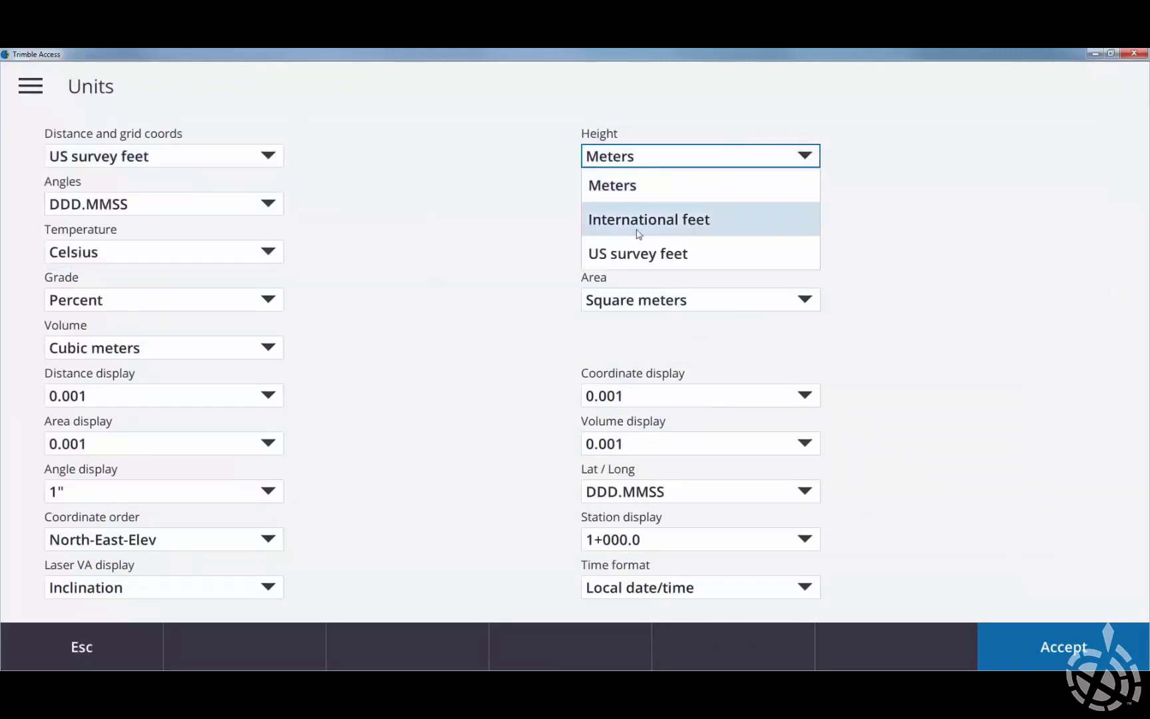
{"action": "left_click", "coordinate": [637, 255]}
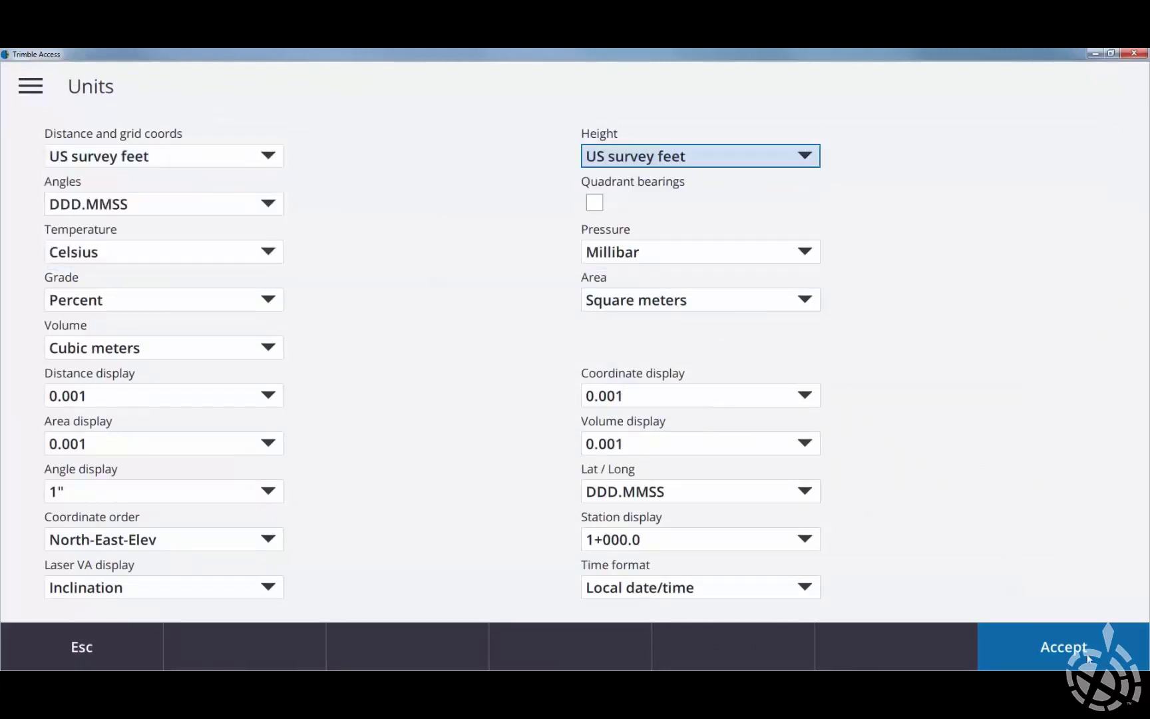
{"action": "key", "text": "Return"}
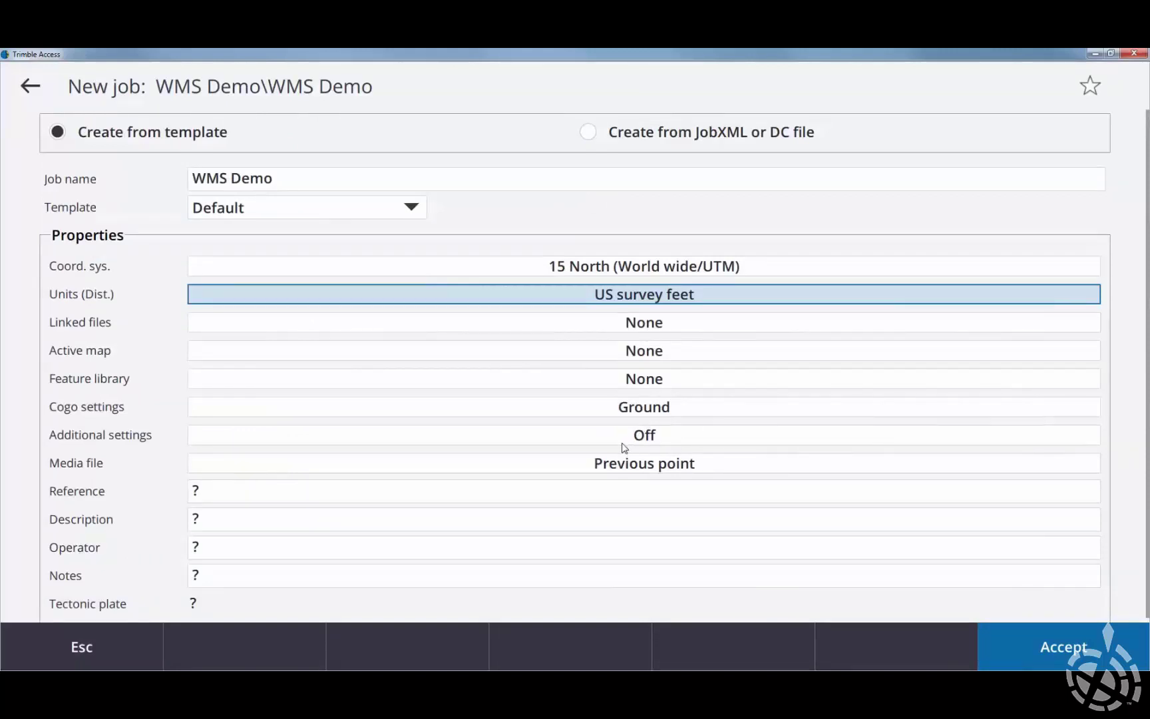
{"action": "left_click", "coordinate": [1064, 647]}
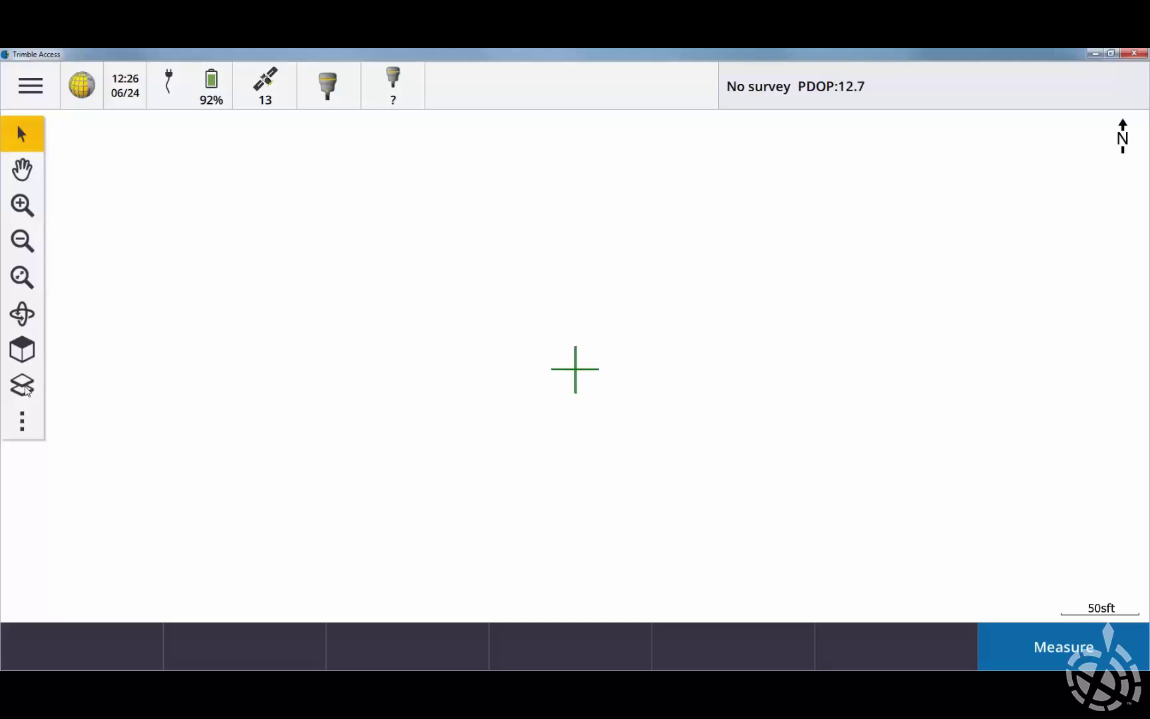
- Add a new web map service named 'Digital Ortho MNGEO'
{"action": "left_click", "coordinate": [25, 389]}
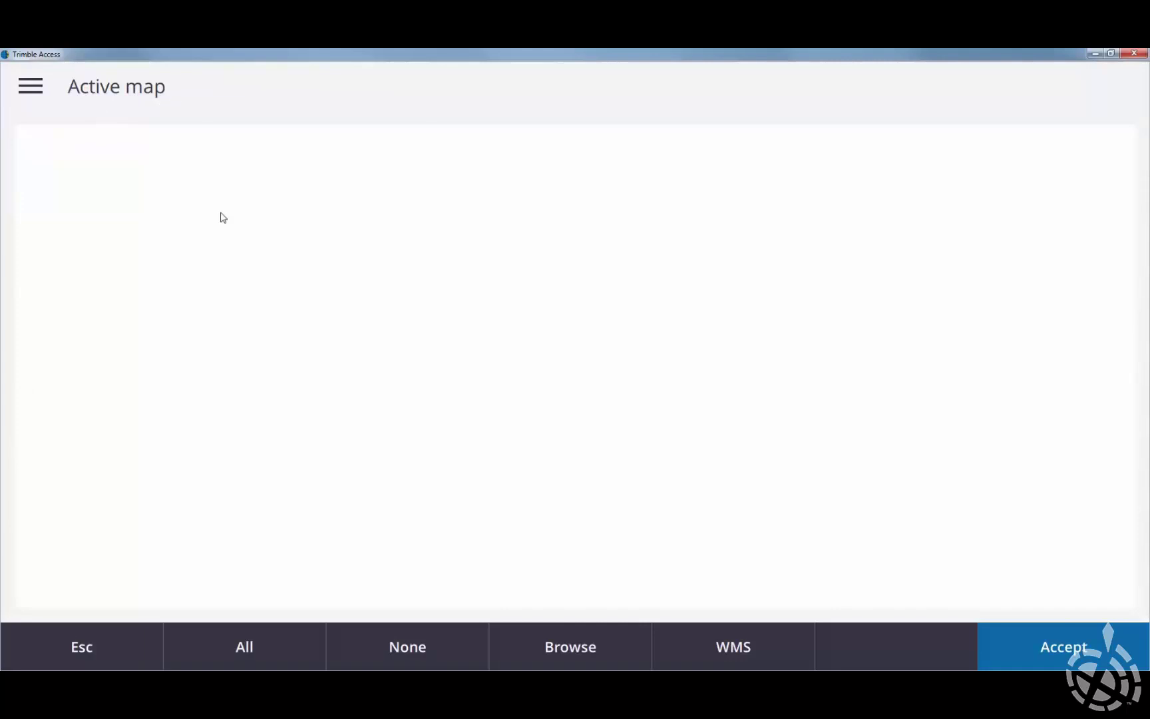
{"action": "left_click", "coordinate": [736, 652]}
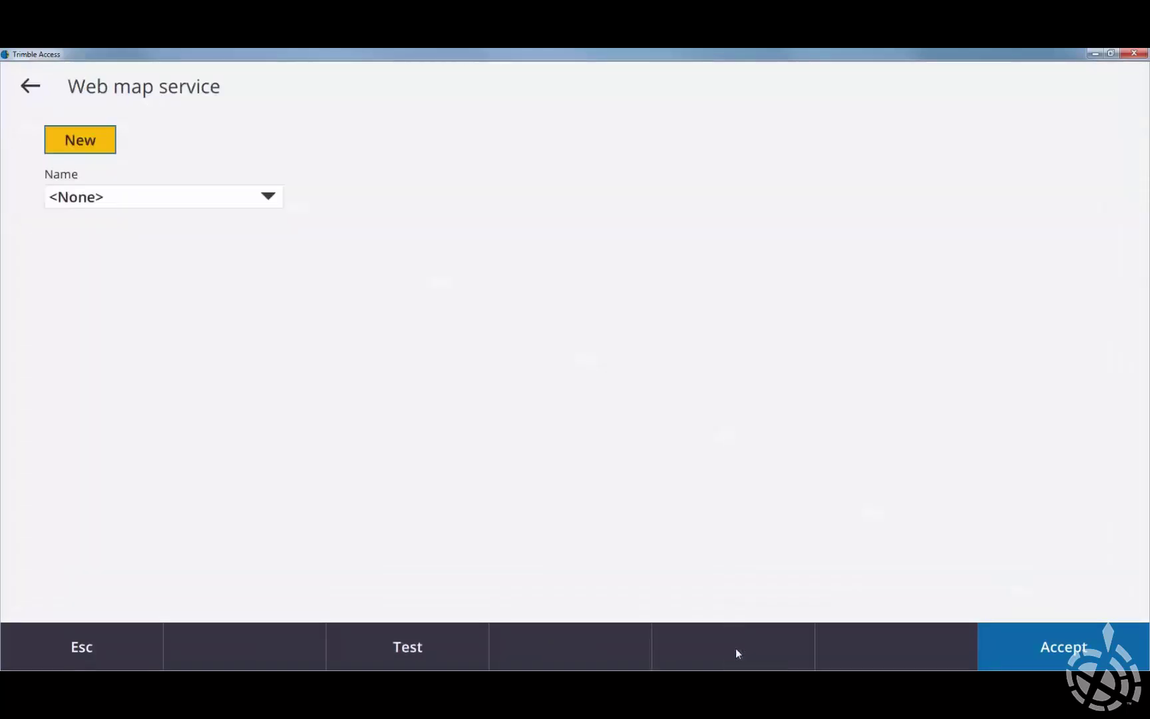
{"action": "left_click", "coordinate": [84, 142]}
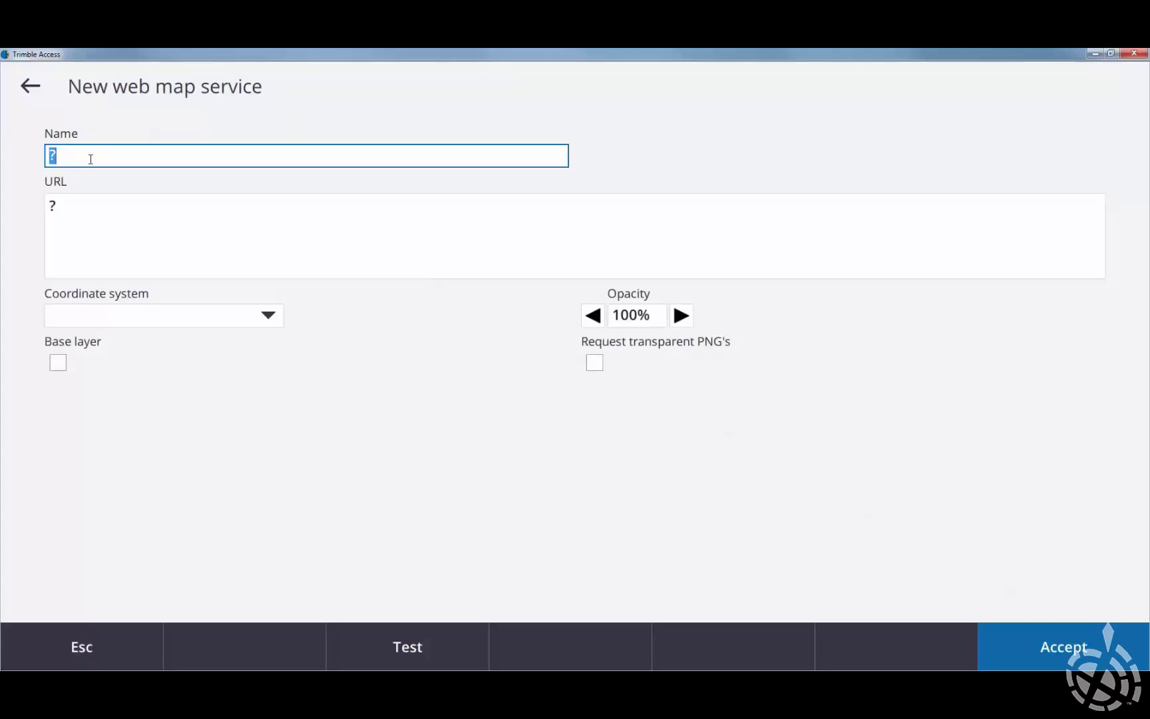
{"action": "type", "text": "Digital Ort"}
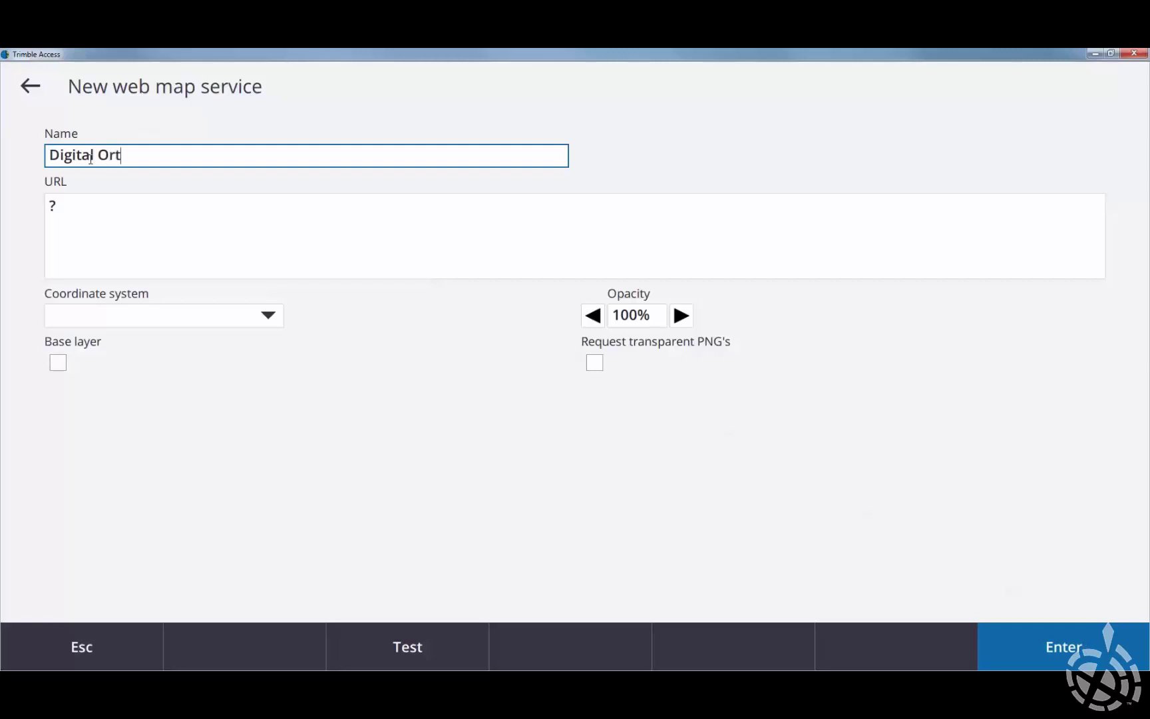
{"action": "type", "text": "ho"}
{"action": "type", "text": "MNGEO"}
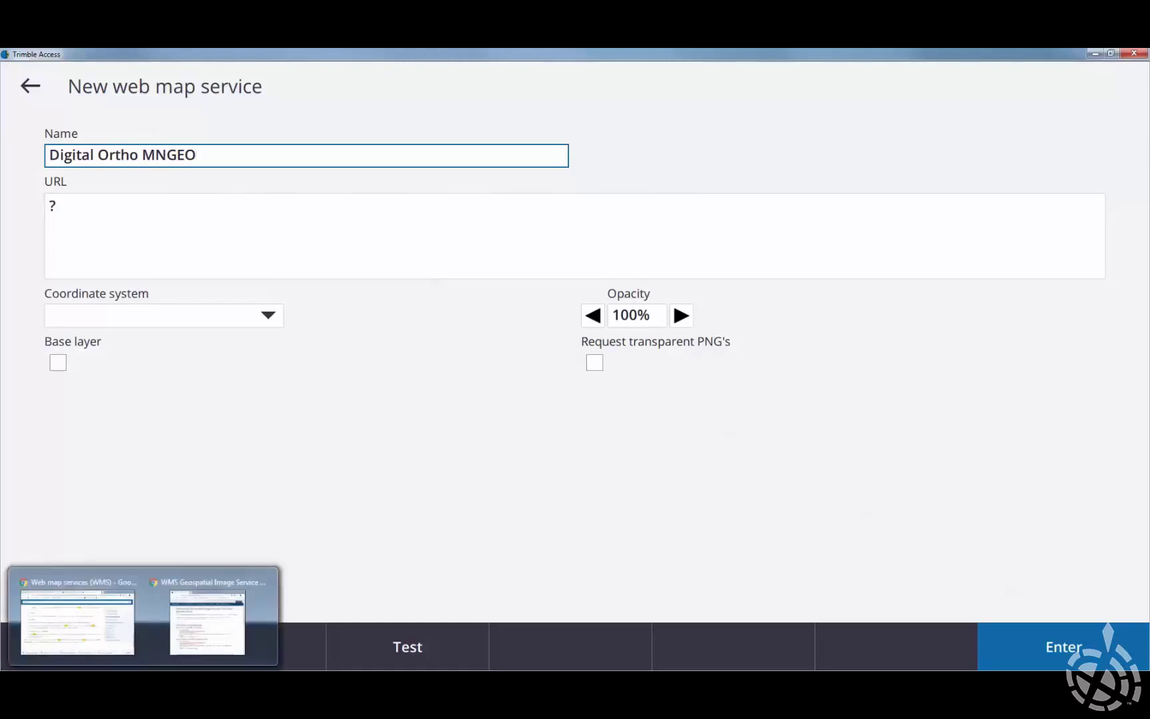
- Copy the MnGeo GetCapabilities URL from the specs page into the service URL field
{"action": "left_click", "coordinate": [228, 632]}
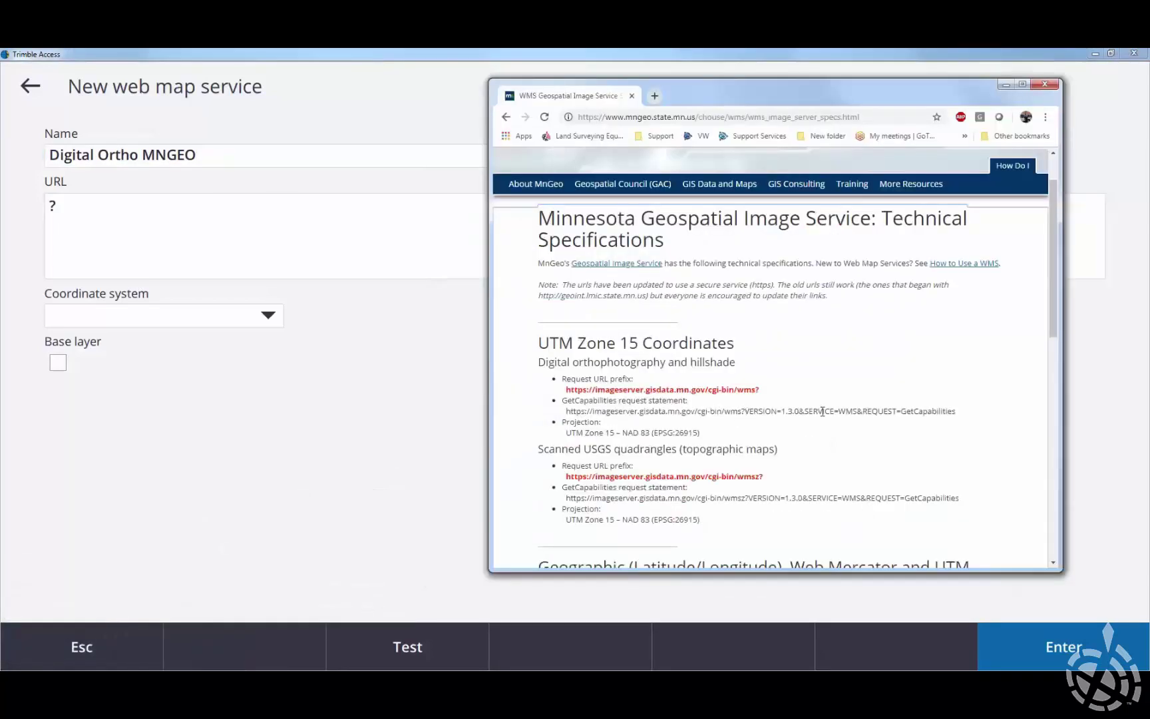
{"action": "left_click_drag", "start_coordinate": [958, 416], "coordinate": [571, 412]}
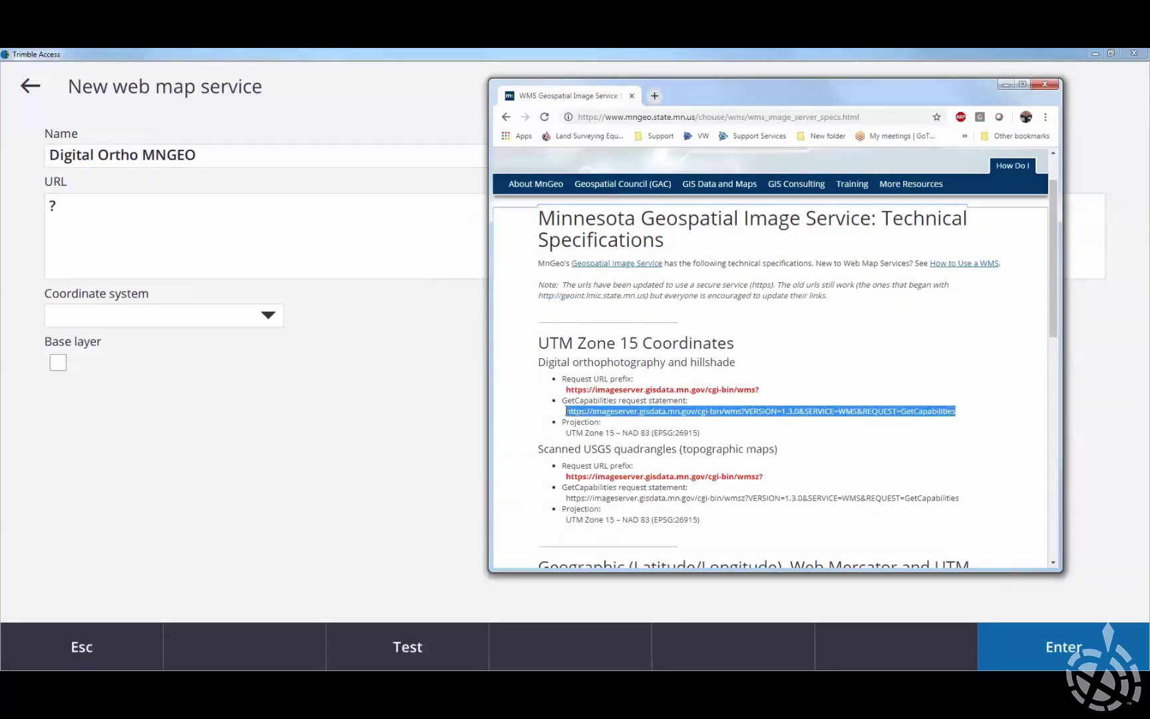
{"action": "left_click", "coordinate": [204, 224]}
{"action": "type", "text": "https://imageserver.gisdata.mn.gov/cgi-bin/wms?VERSION=1.3.0&SERVICE=WMS&REQUEST=GetCapabilities"}
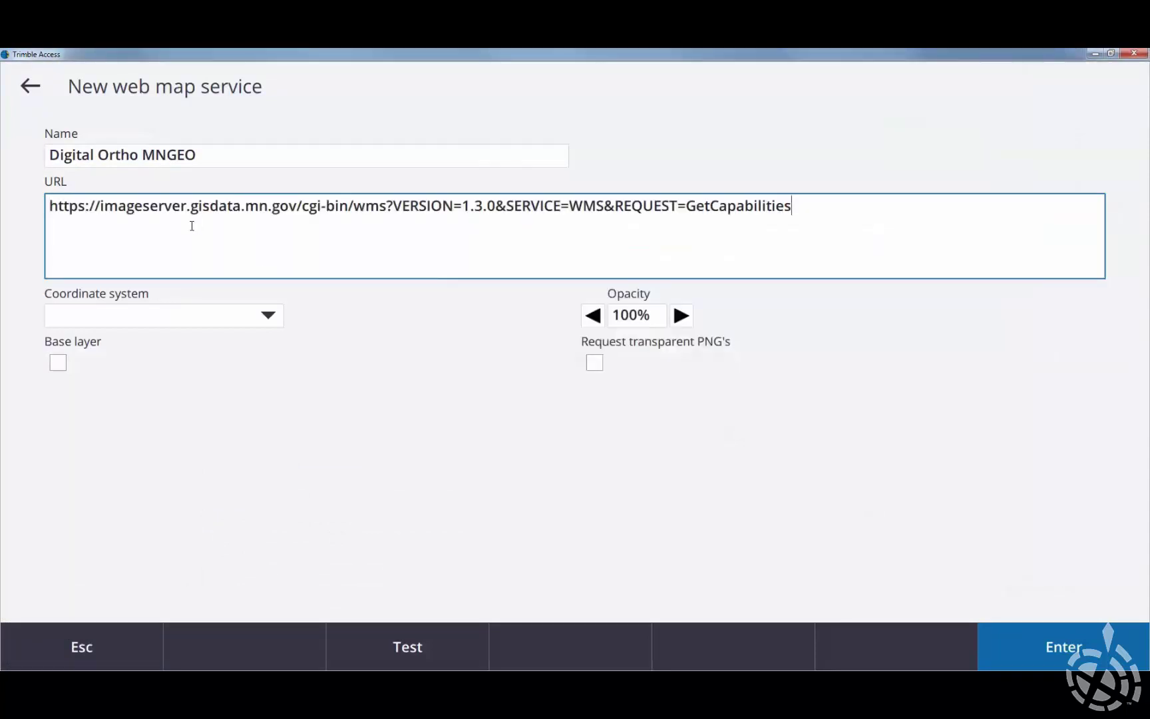
- Remove 'REQUEST=GetCapabilities' from the service URL and test the connection again
{"action": "left_click", "coordinate": [422, 643]}
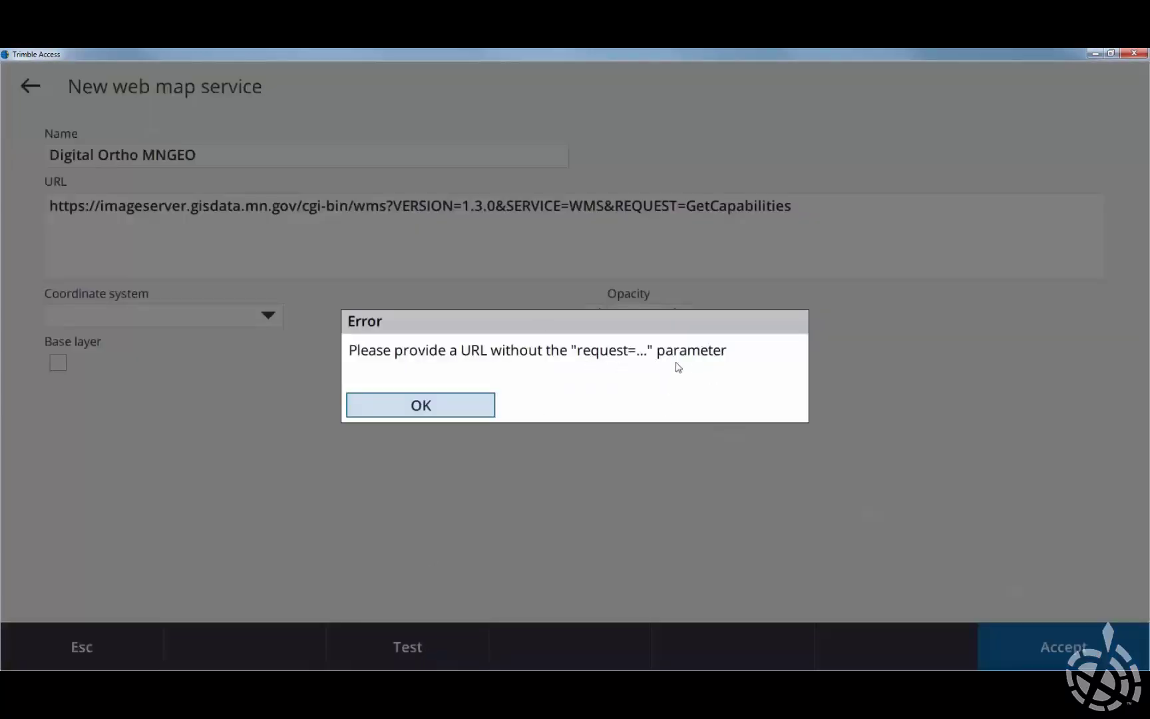
{"action": "left_click", "coordinate": [428, 404]}
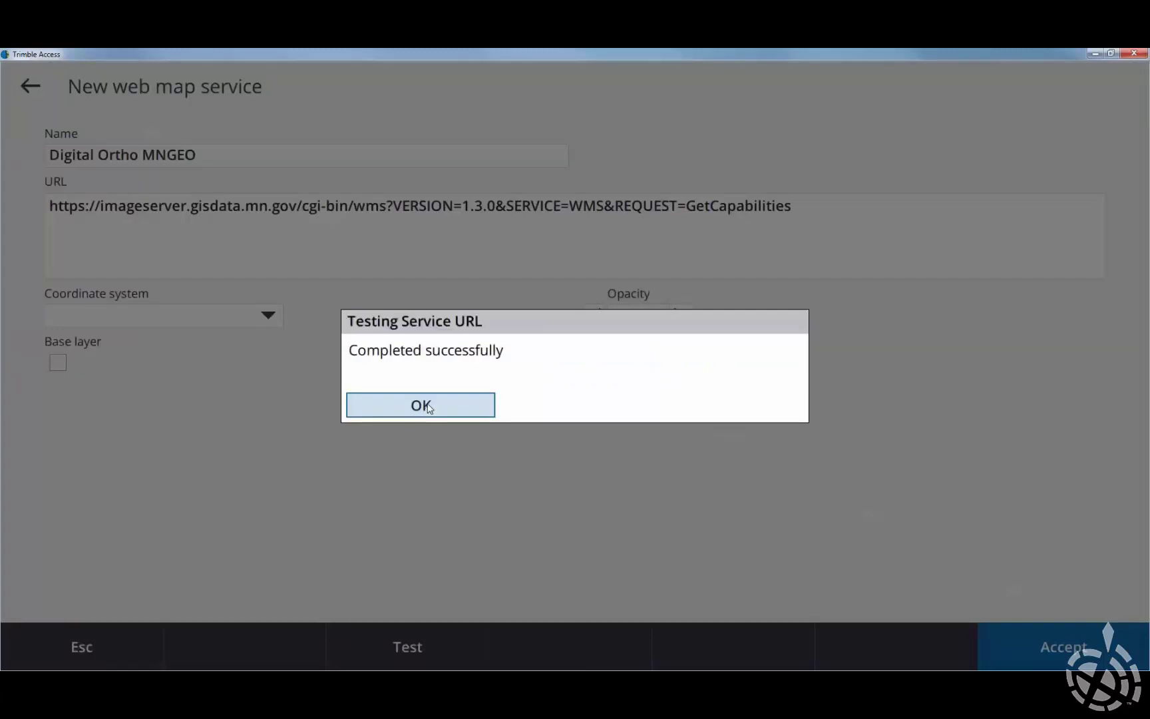
{"action": "left_click", "coordinate": [436, 407]}
{"action": "left_click_drag", "start_coordinate": [809, 210], "coordinate": [610, 212]}
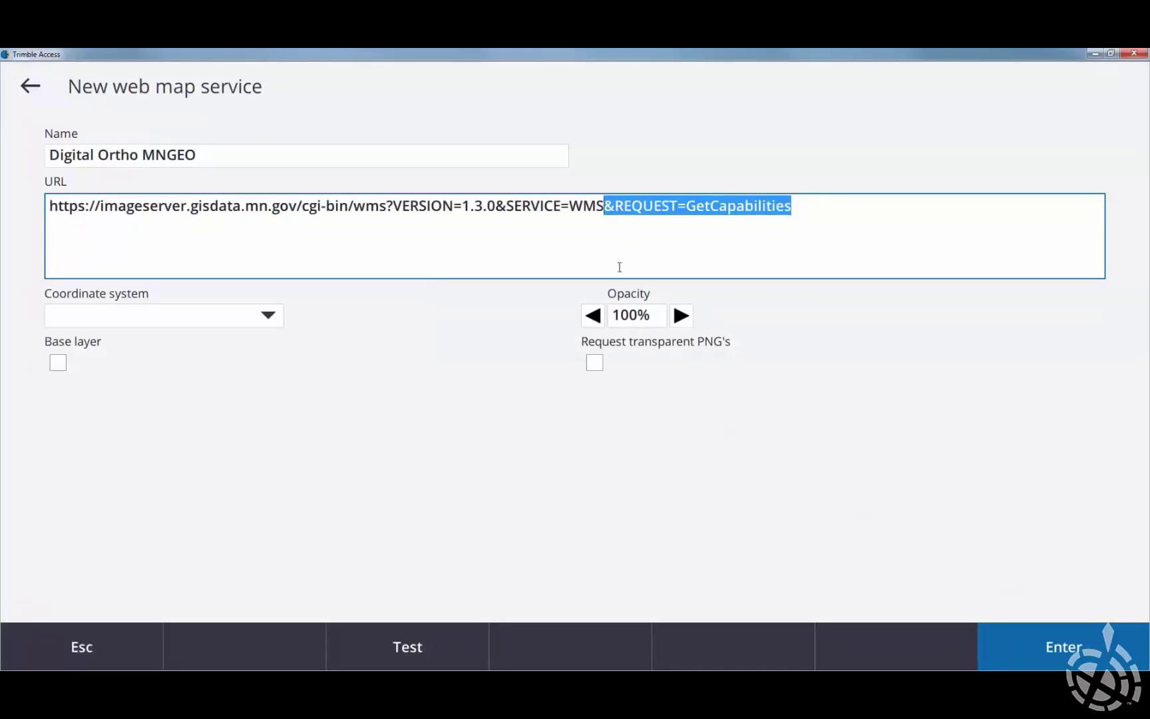
{"action": "key", "text": "BackSpace"}
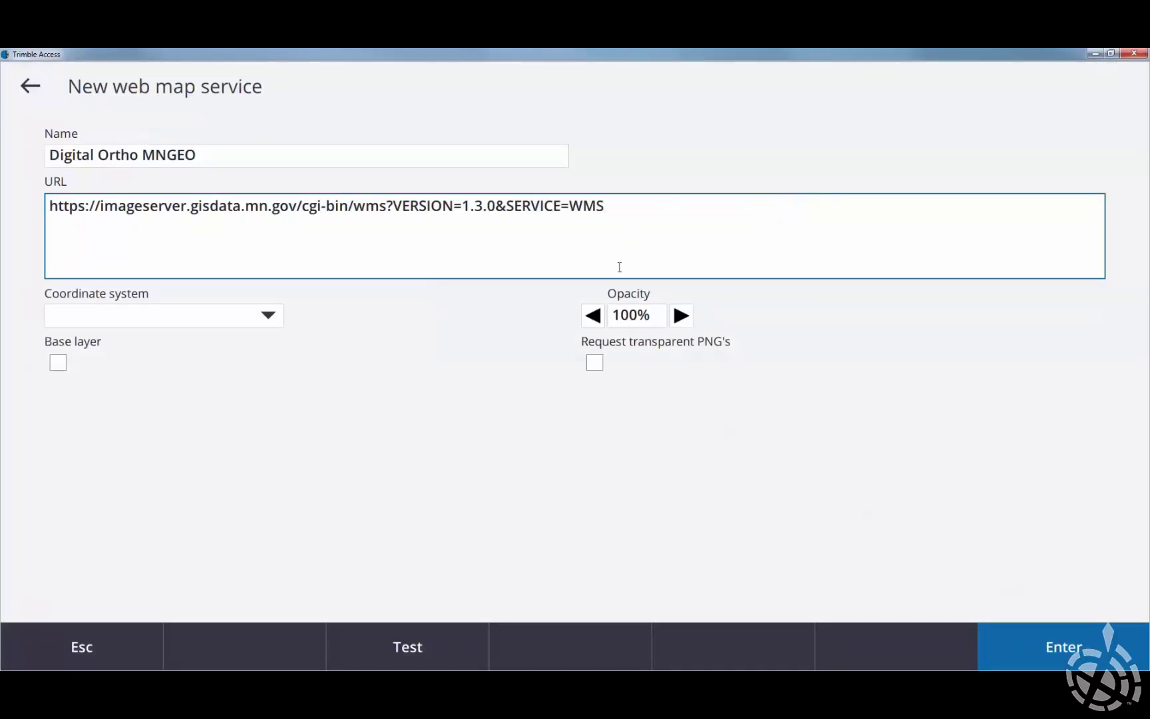
{"action": "left_click", "coordinate": [424, 652]}
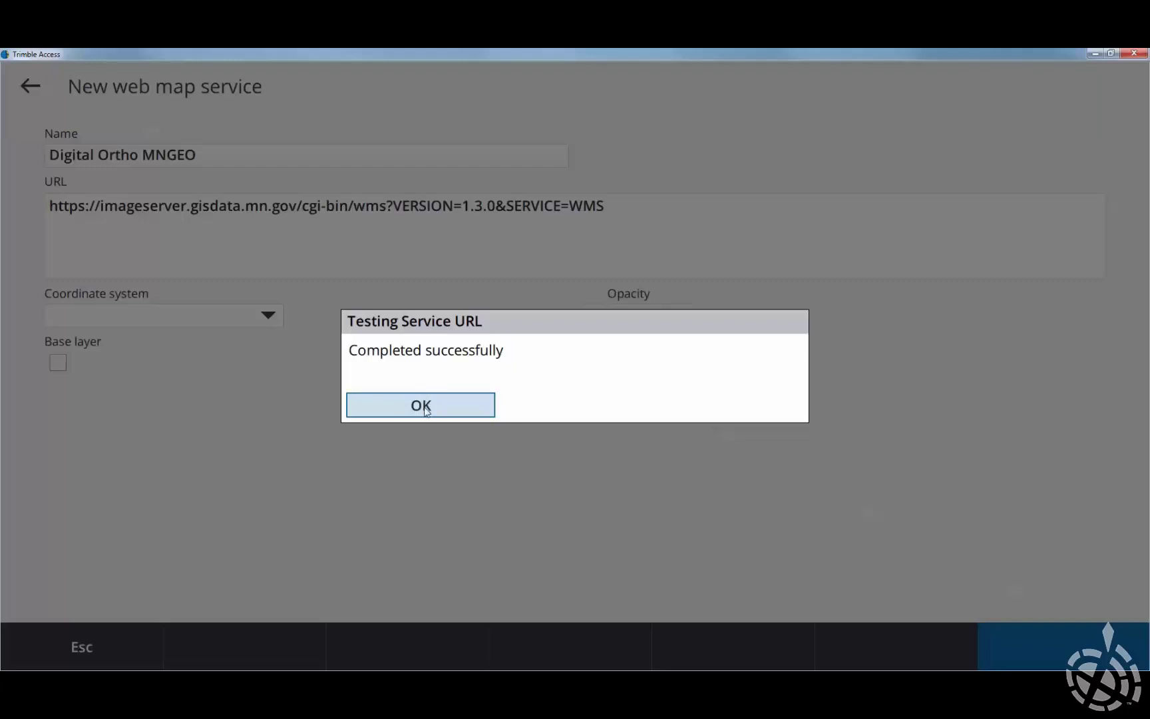
- Acknowledge the successful test and save the service as Digital Ortho MNGEO.wms
{"action": "left_click", "coordinate": [429, 407]}
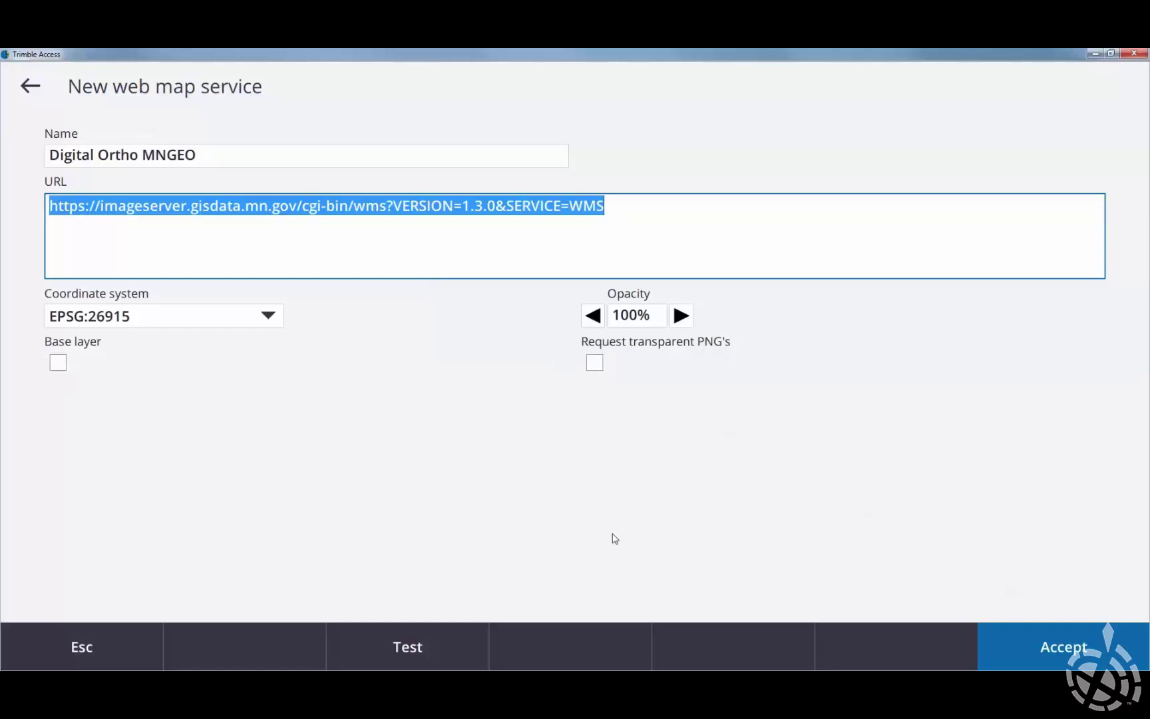
{"action": "left_click", "coordinate": [1076, 656]}
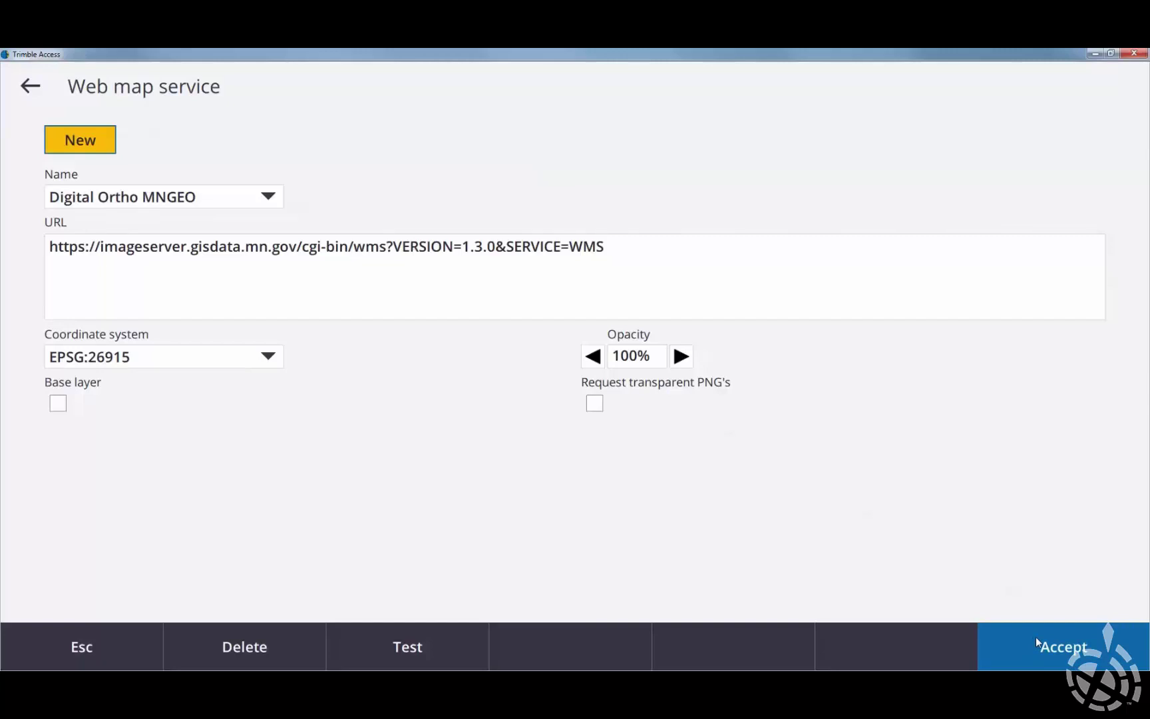
{"action": "left_click", "coordinate": [1063, 650]}
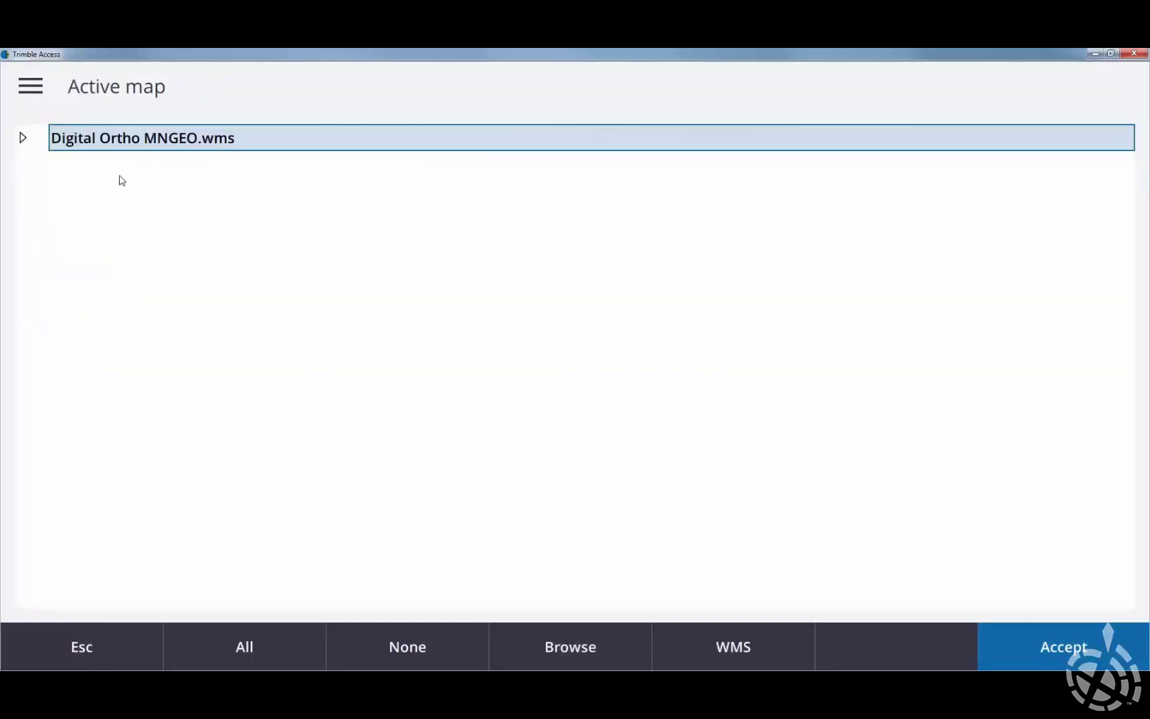
- Activate Digital Ortho MNGEO.wms, zoom out three times over the orthophoto, and reopen the layer list
{"action": "left_click", "coordinate": [70, 142]}
{"action": "left_click", "coordinate": [1066, 644]}
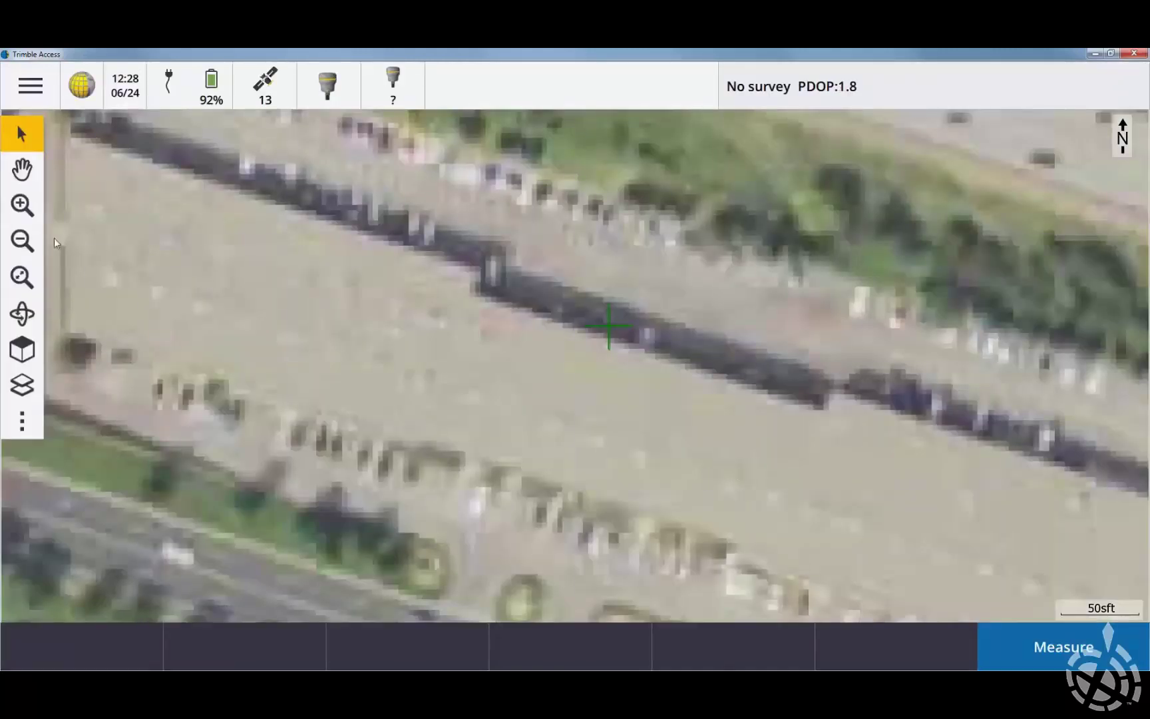
{"action": "left_click", "coordinate": [20, 242]}
{"action": "left_click", "coordinate": [19, 243]}
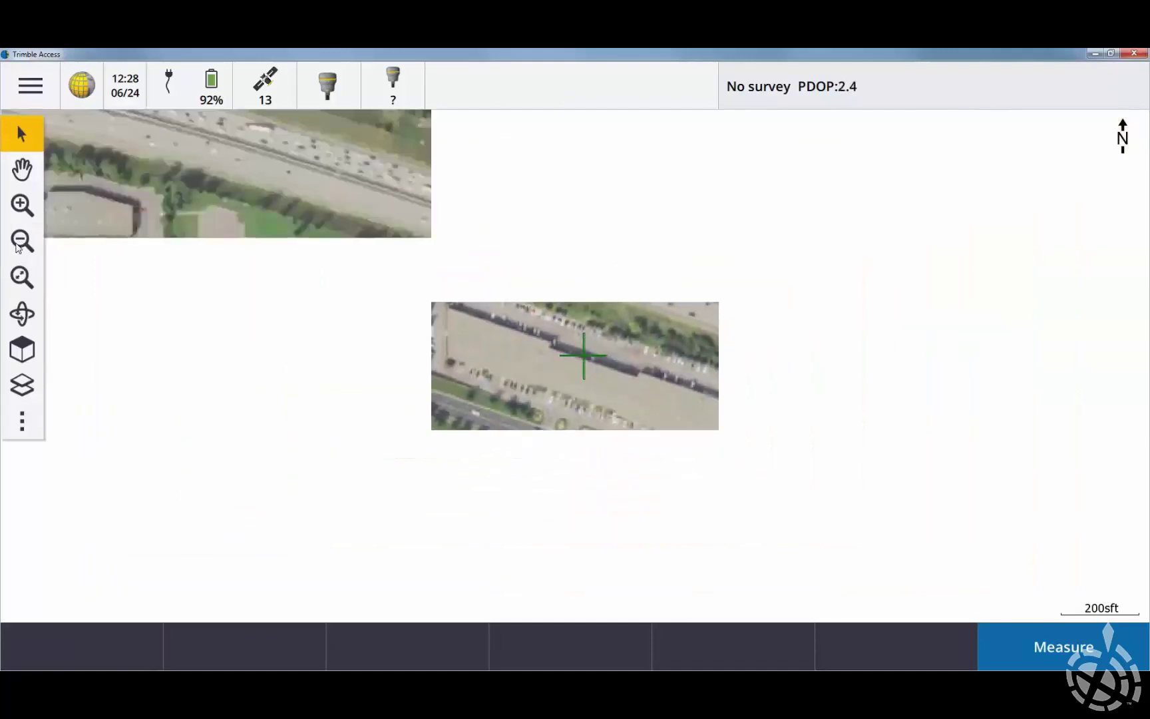
{"action": "left_click", "coordinate": [19, 244]}
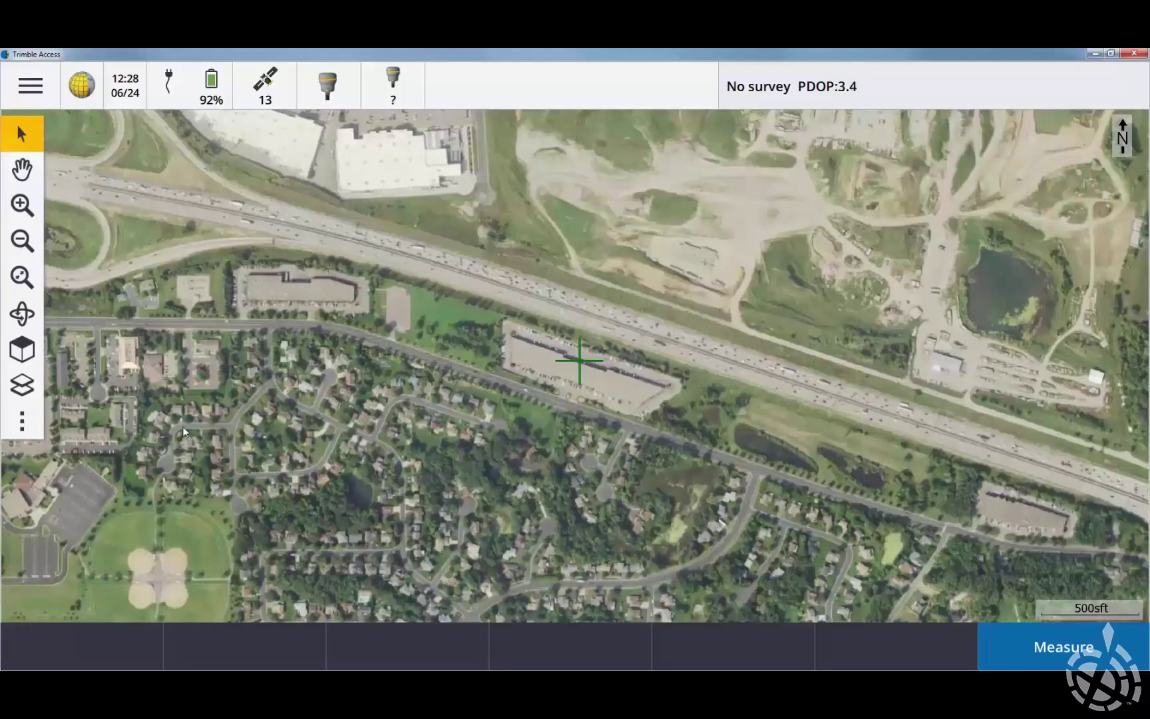
{"action": "left_click", "coordinate": [23, 386]}
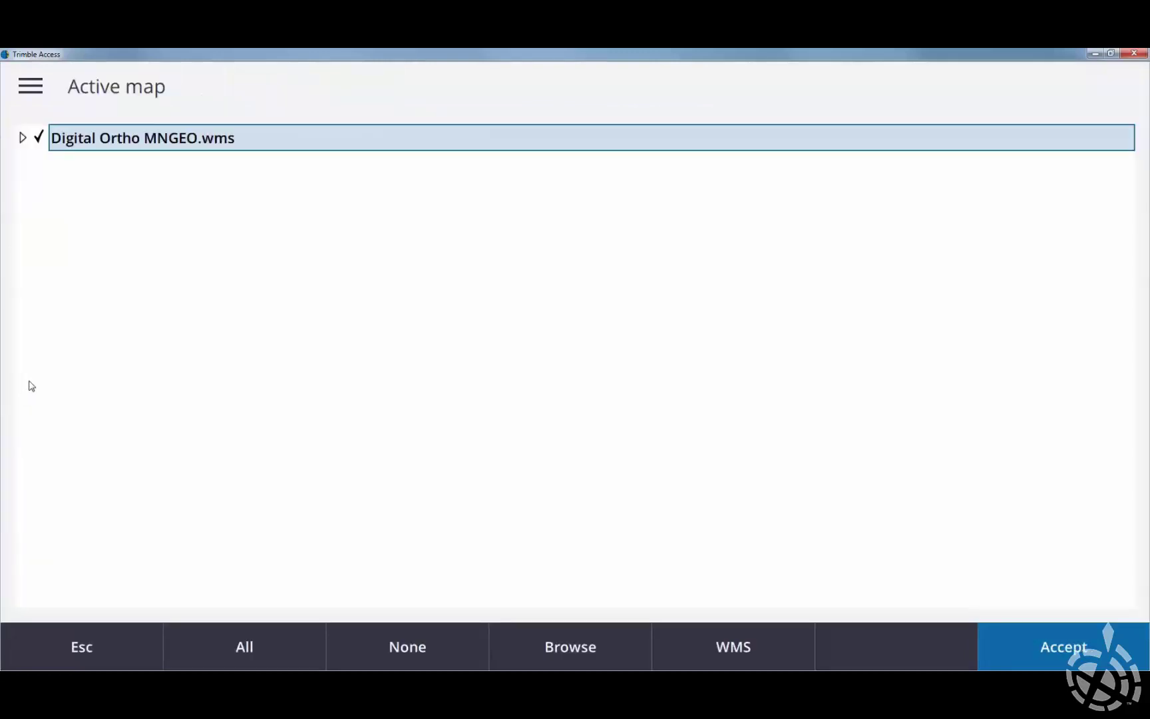
- Turn off all Digital Ortho MNGEO.wms sublayers except Hillshade (LIDAR) and apply
{"action": "left_click", "coordinate": [24, 139]}
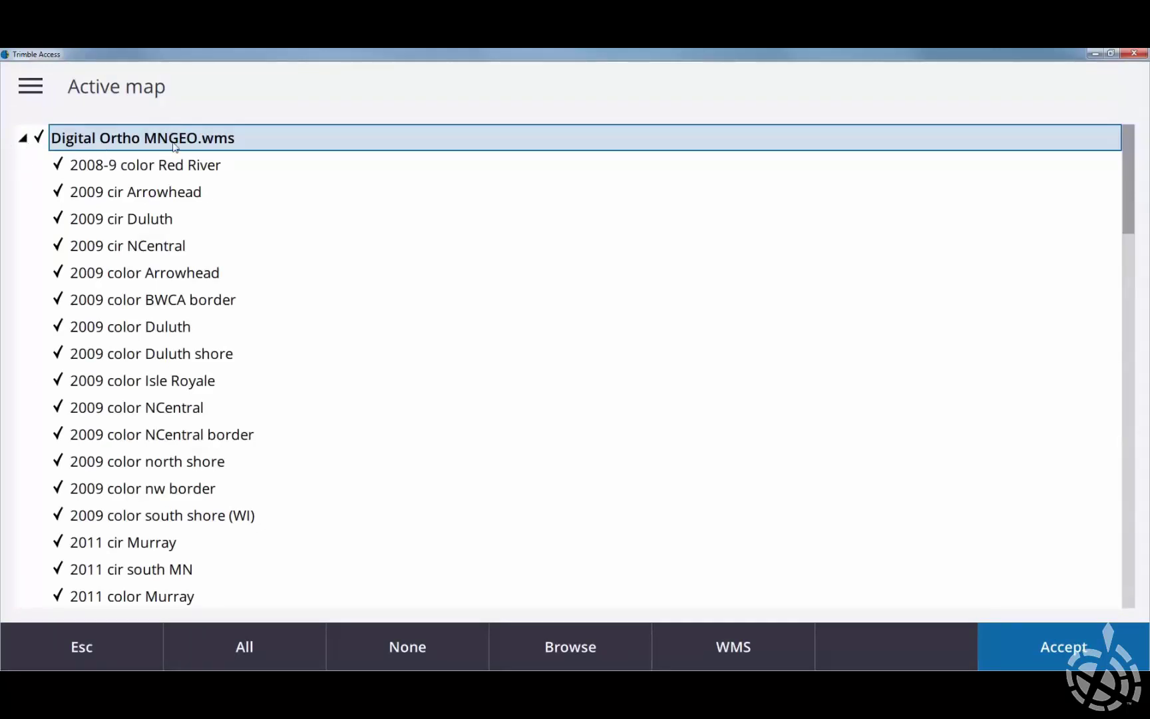
{"action": "scroll", "coordinate": [178, 292], "scroll_direction": "down", "scroll_amount": 3}
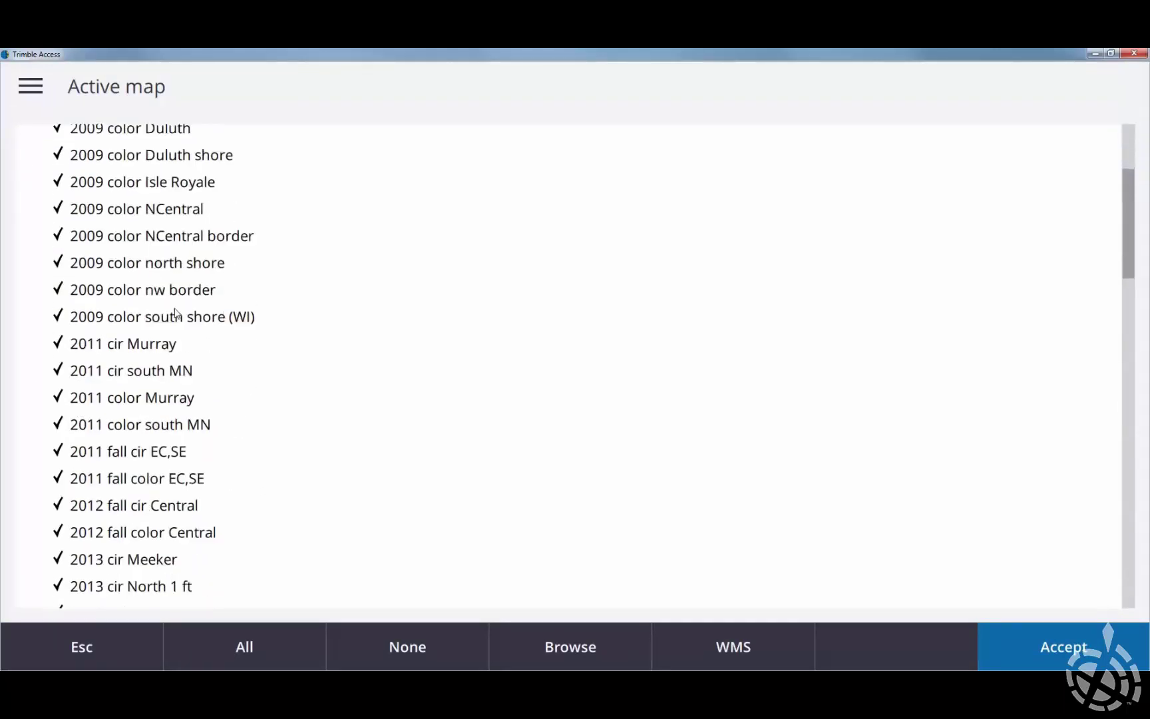
{"action": "scroll", "coordinate": [226, 475], "scroll_direction": "down", "scroll_amount": 14}
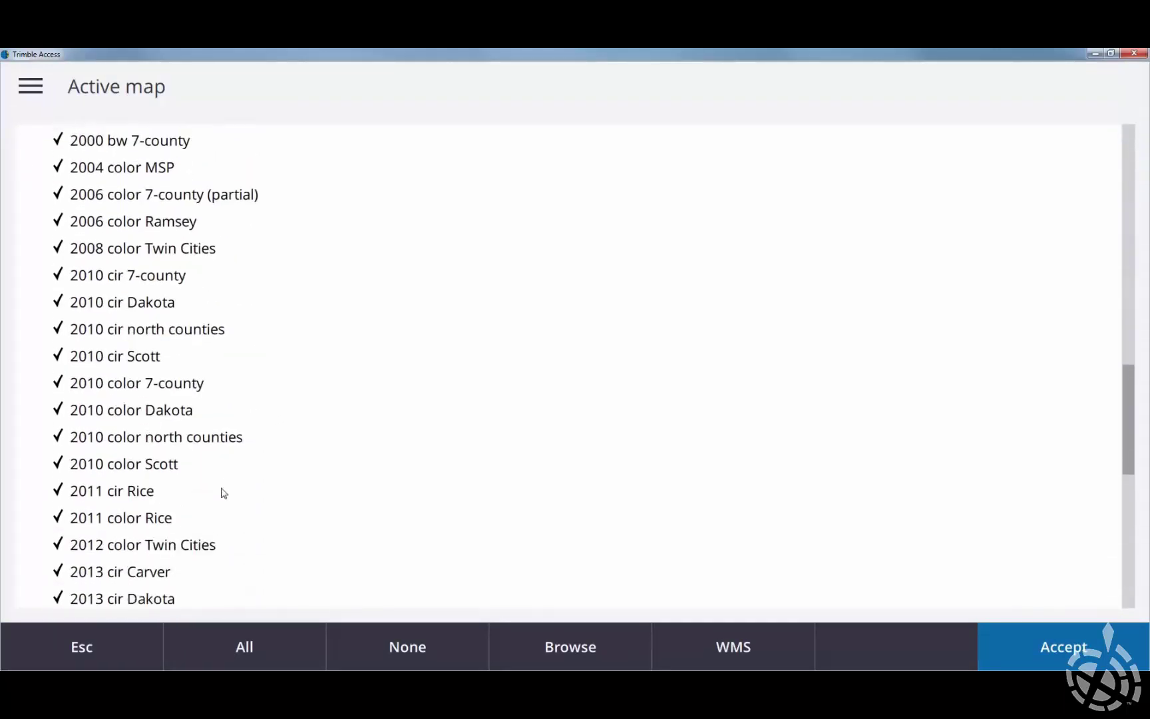
{"action": "scroll", "coordinate": [223, 493], "scroll_direction": "down", "scroll_amount": 9}
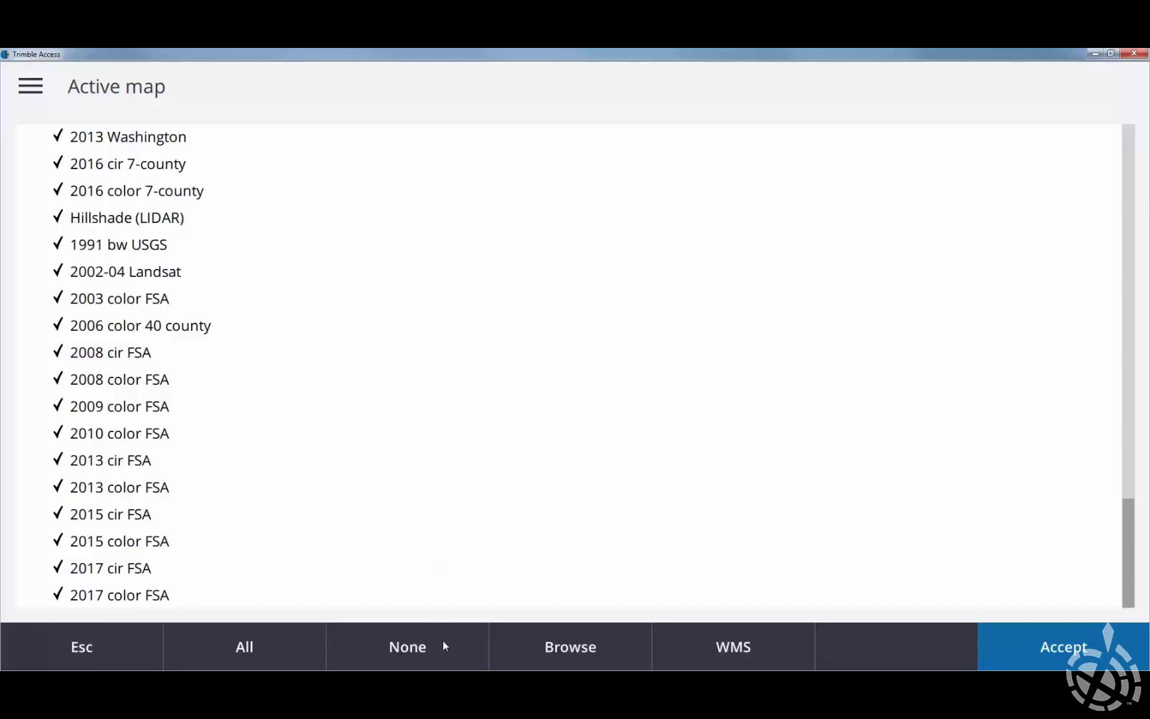
{"action": "left_click", "coordinate": [421, 652]}
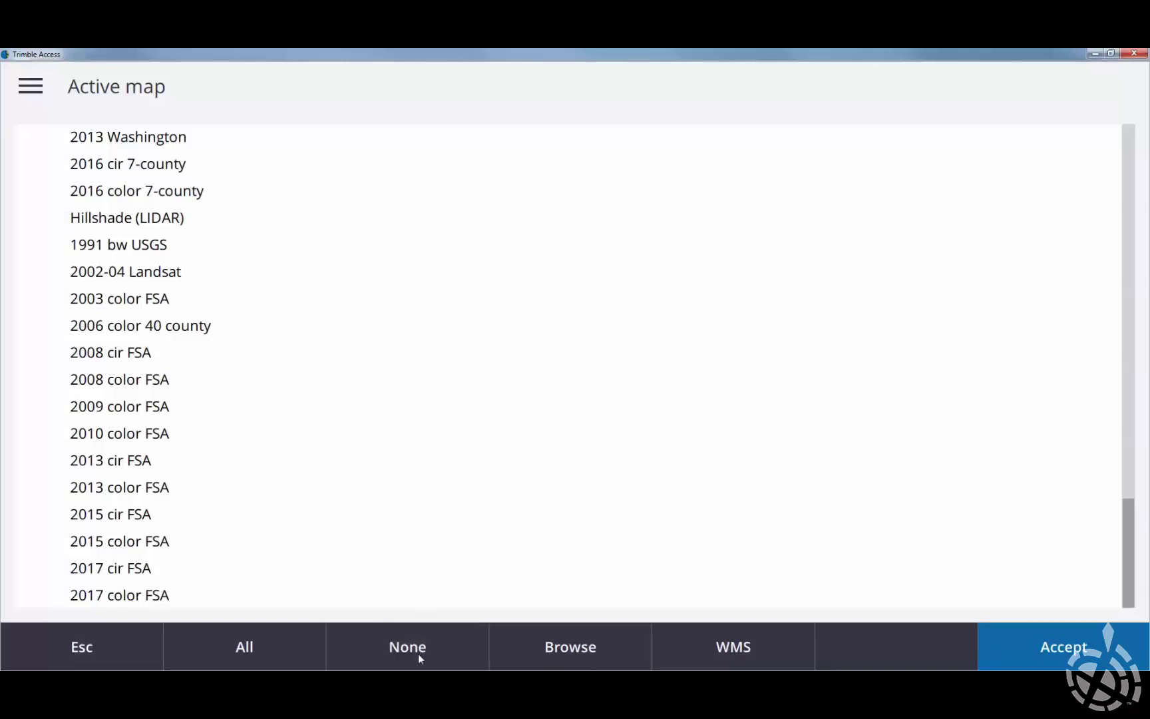
{"action": "left_click", "coordinate": [112, 224]}
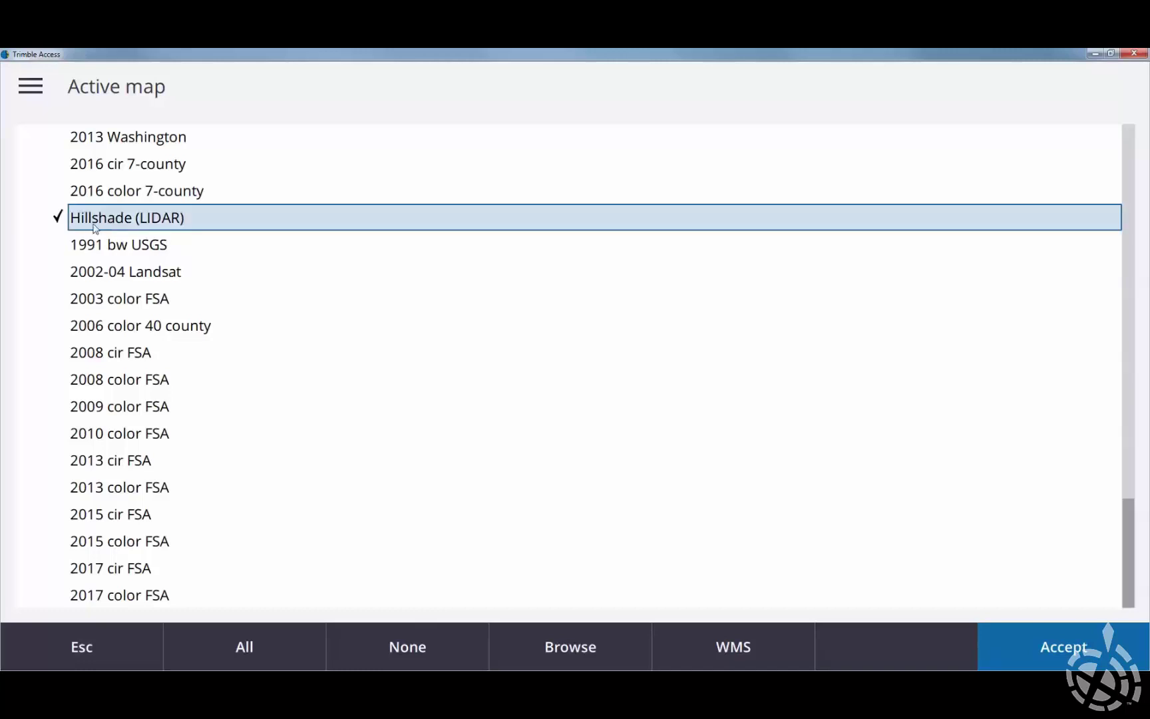
{"action": "left_click", "coordinate": [1088, 657]}
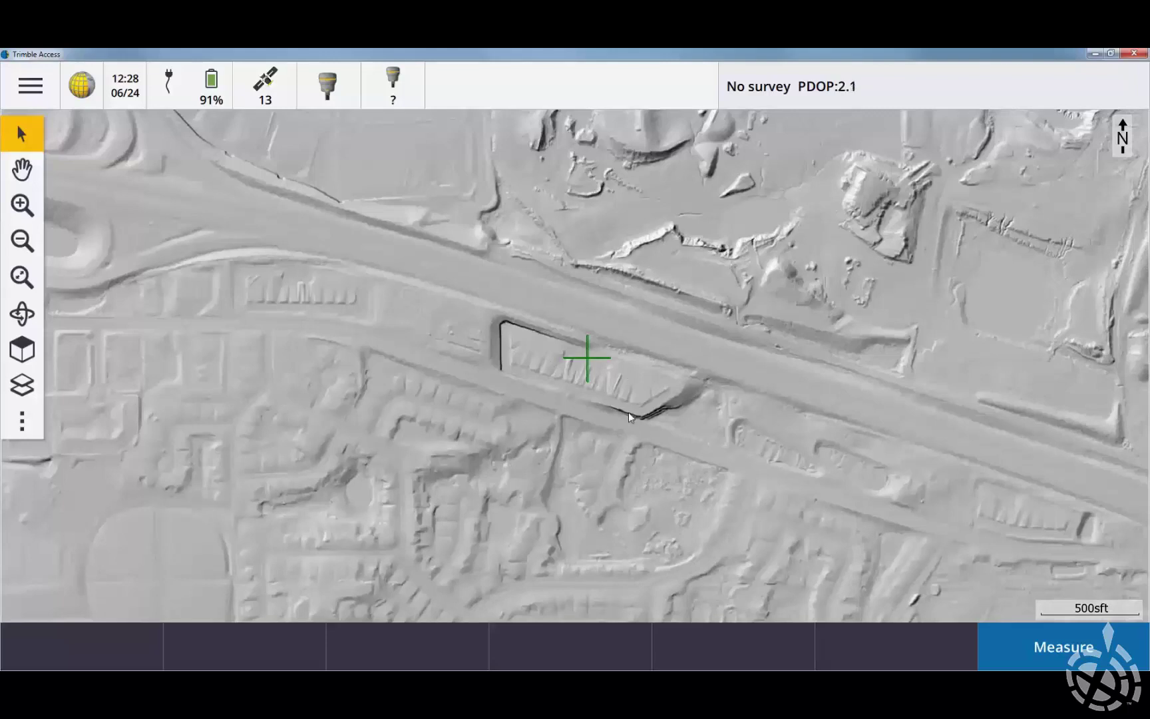
- Reopen the layer list and expand Digital Ortho MNGEO.wms to confirm Hillshade (LIDAR) is checked
{"action": "left_click", "coordinate": [20, 383]}
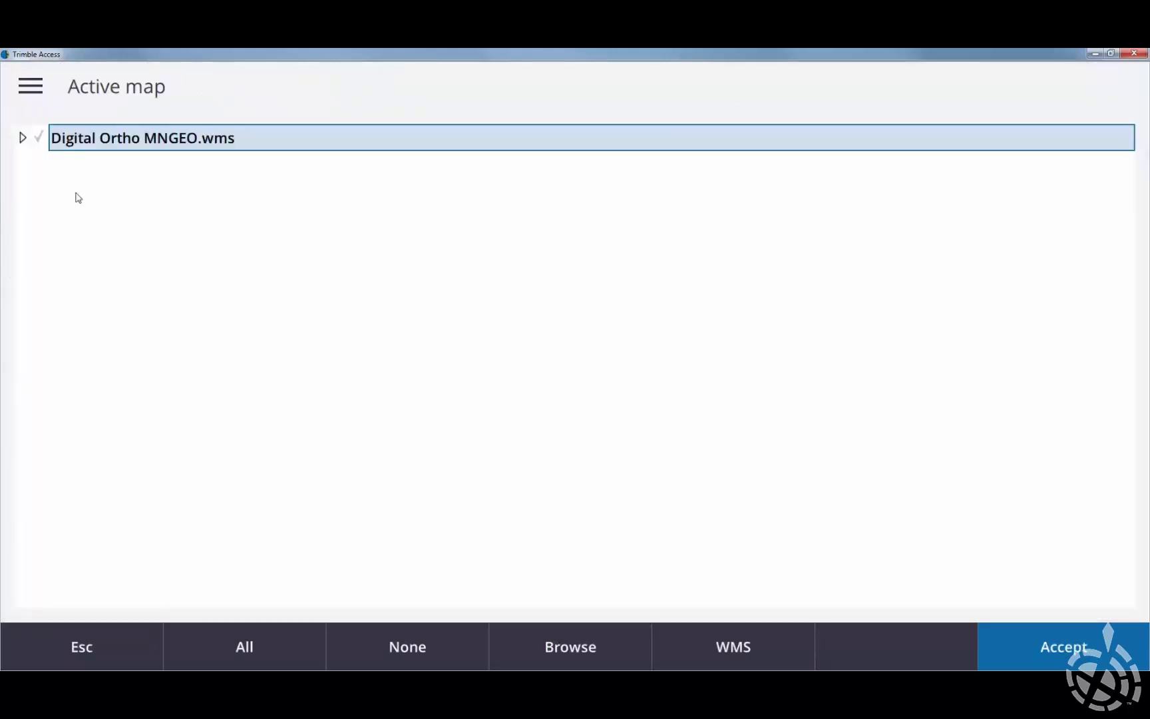
{"action": "left_click", "coordinate": [22, 140]}
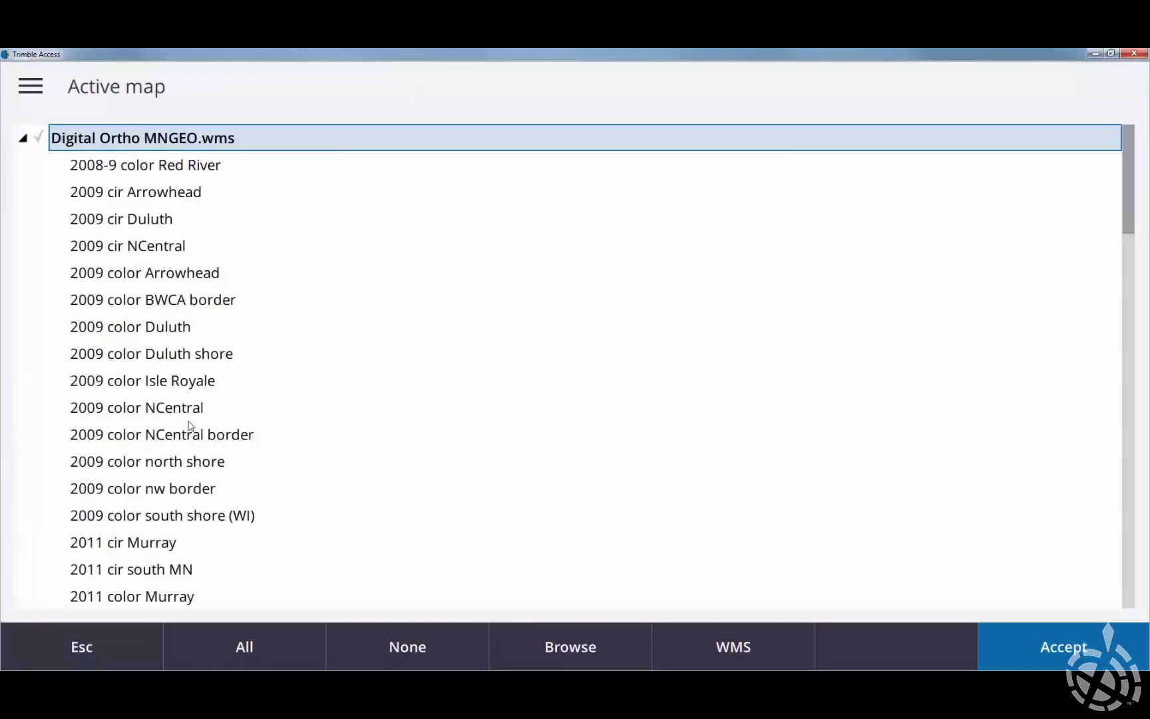
{"action": "scroll", "coordinate": [183, 460], "scroll_direction": "down", "scroll_amount": 1}
{"action": "scroll", "coordinate": [170, 465], "scroll_direction": "down", "scroll_amount": 7}
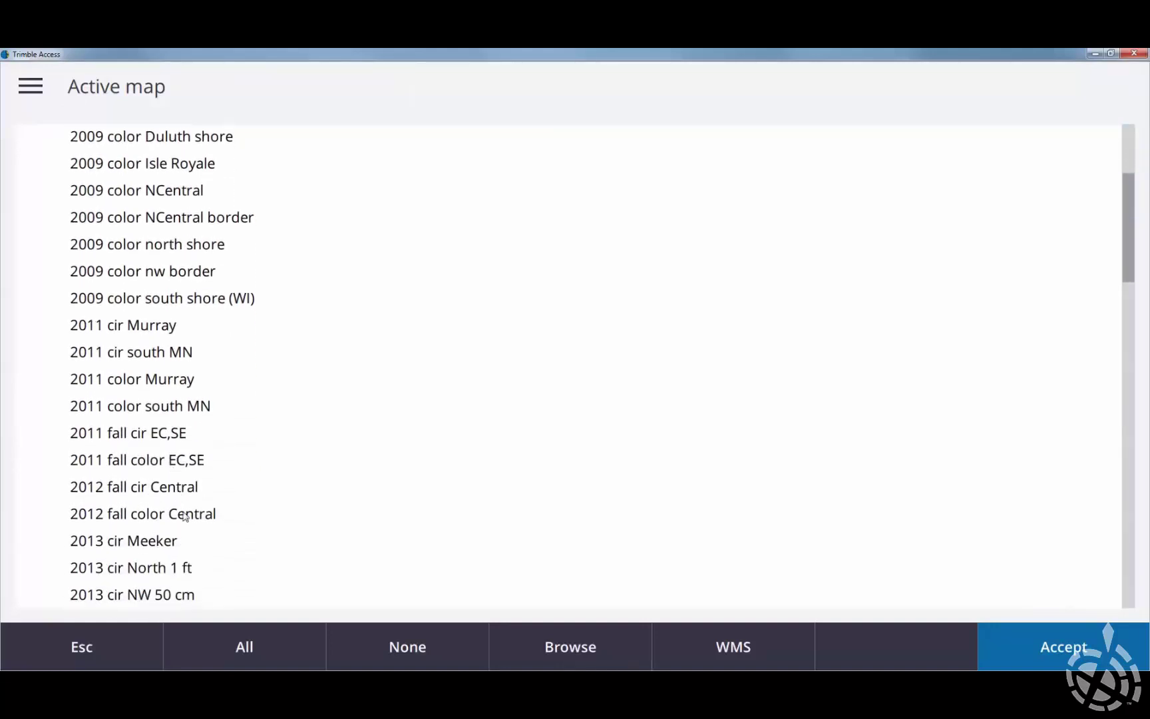
{"action": "scroll", "coordinate": [187, 547], "scroll_direction": "down", "scroll_amount": 4}
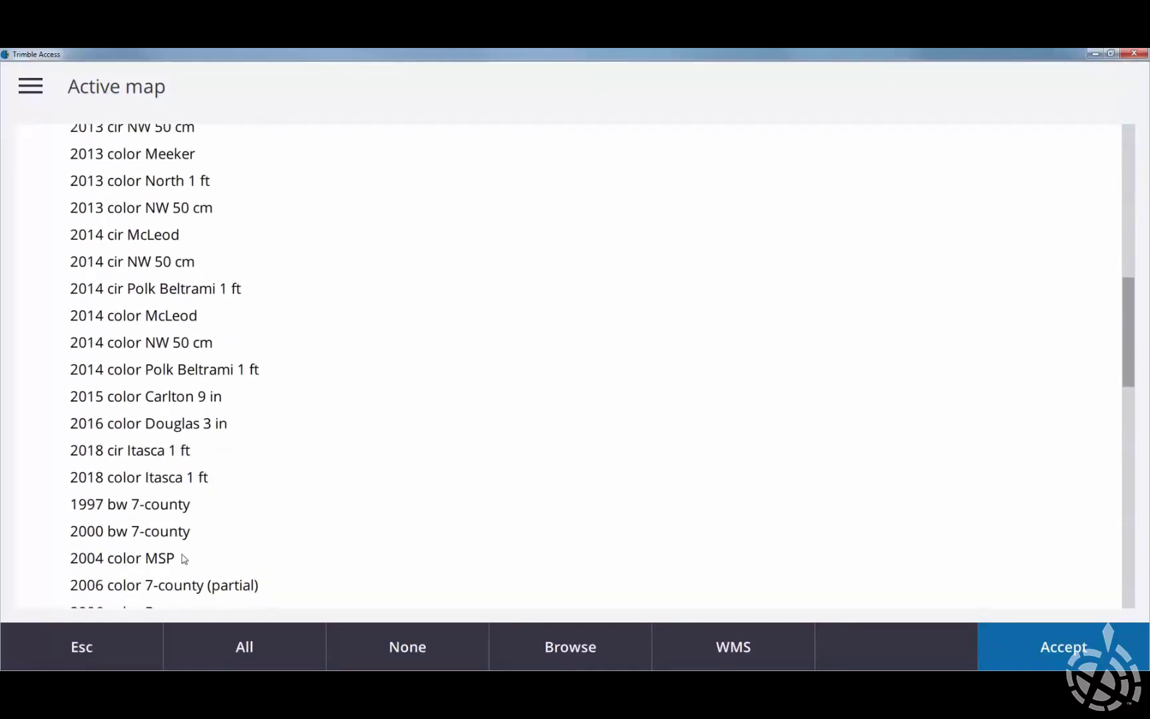
{"action": "scroll", "coordinate": [164, 554], "scroll_direction": "down", "scroll_amount": 5}
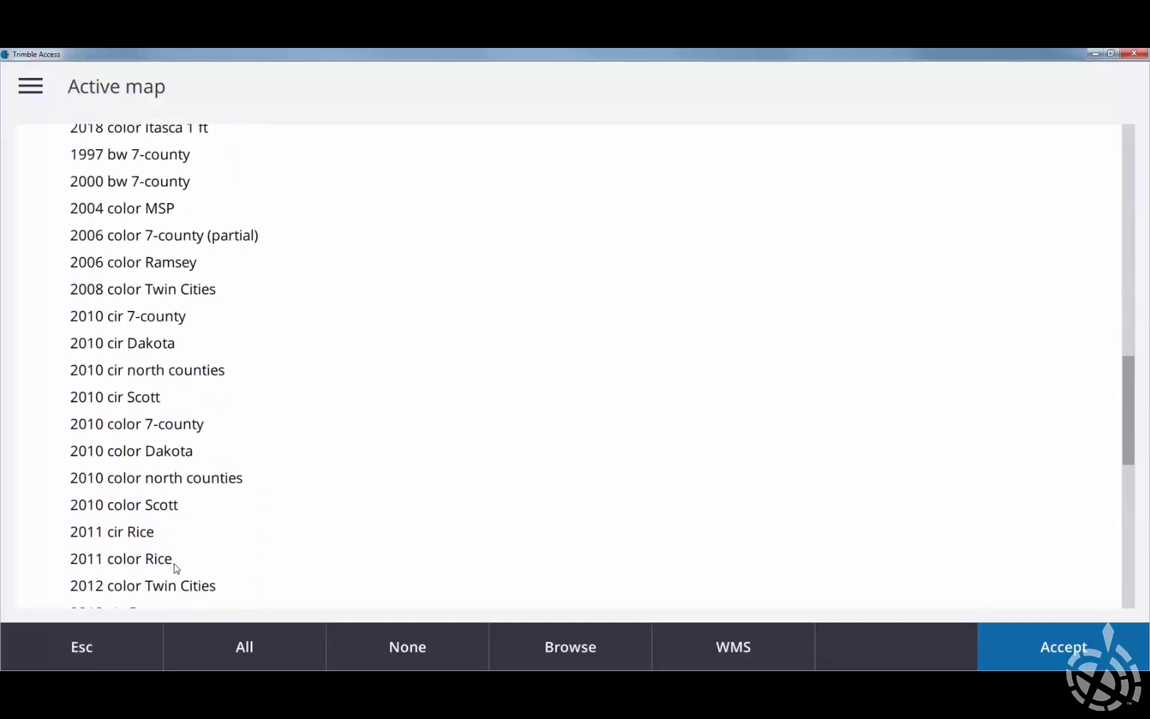
{"action": "scroll", "coordinate": [170, 575], "scroll_direction": "down", "scroll_amount": 2}
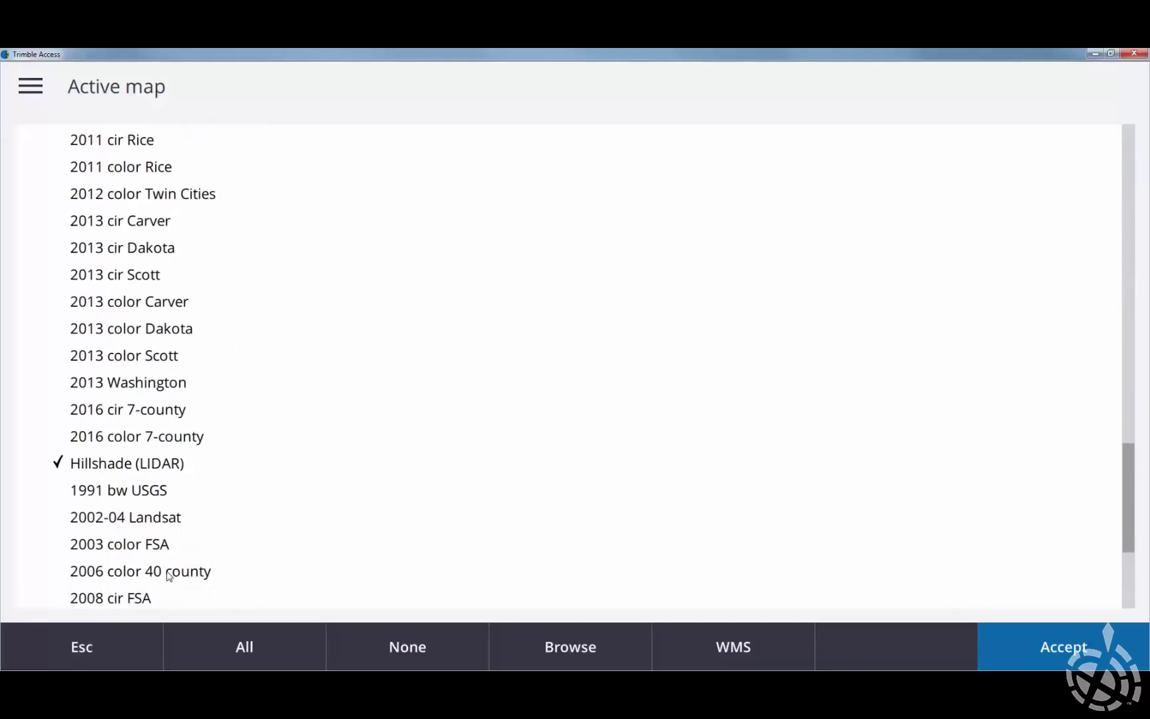
{"action": "scroll", "coordinate": [173, 558], "scroll_direction": "down", "scroll_amount": 2}
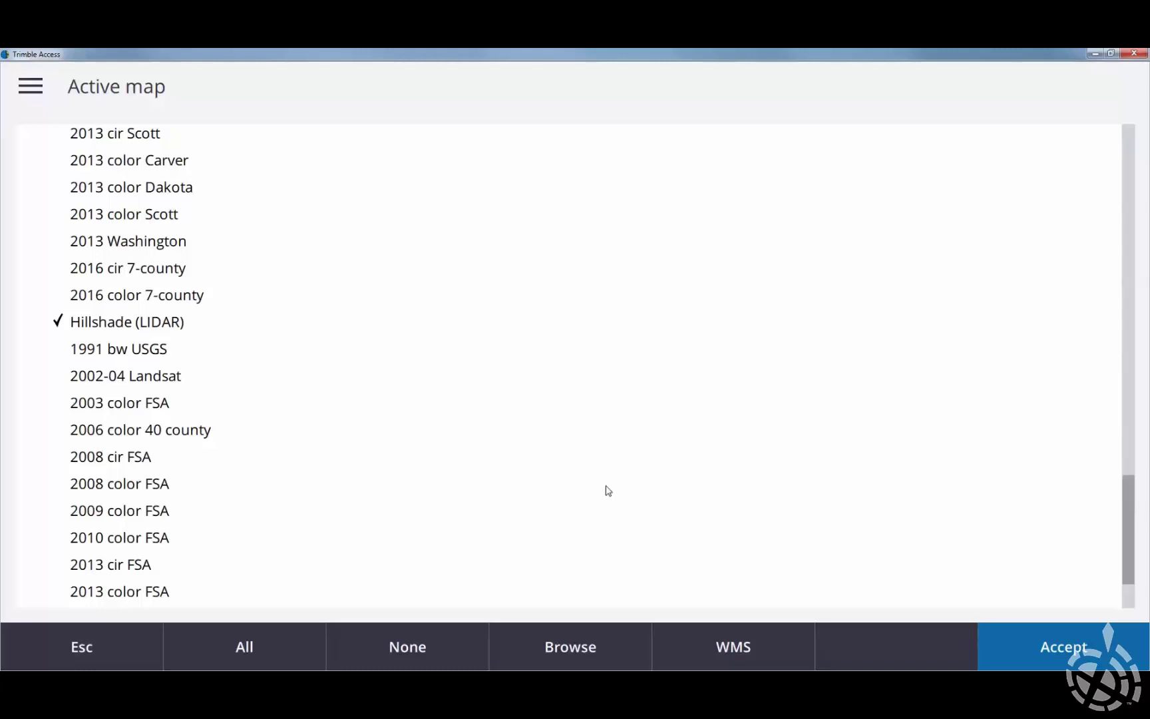
- Review the unchanged web map service settings and accept back to the hillshade map
{"action": "left_click", "coordinate": [742, 648]}
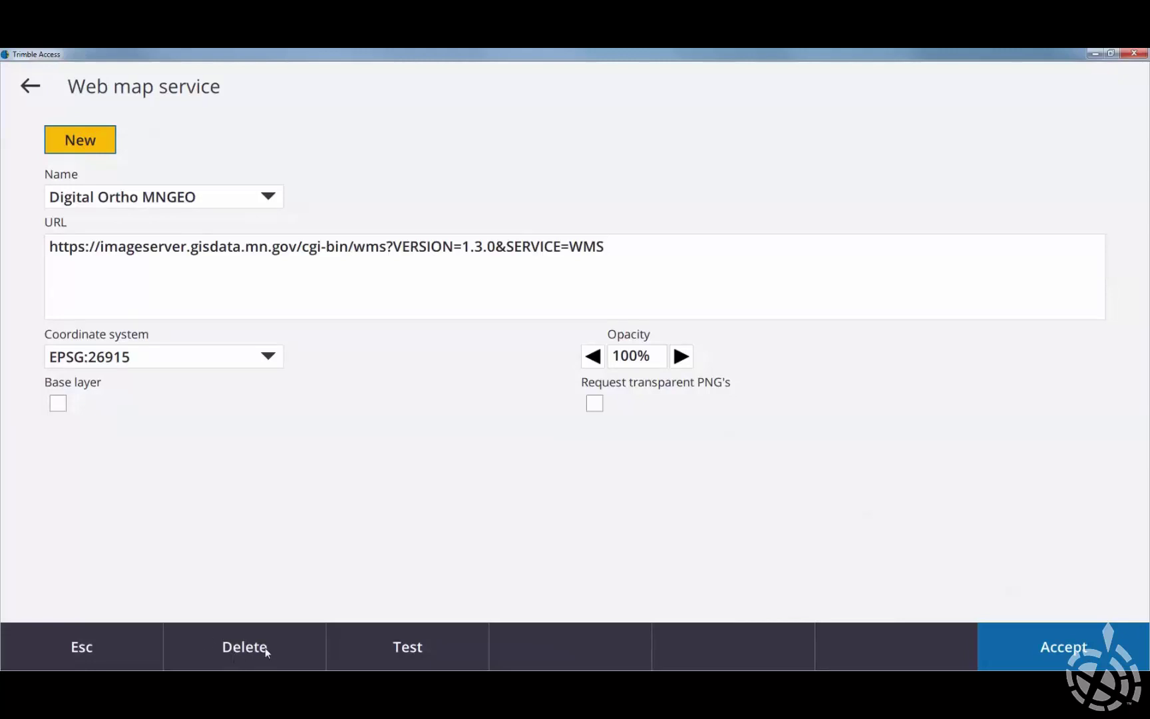
{"action": "left_click", "coordinate": [1036, 651]}
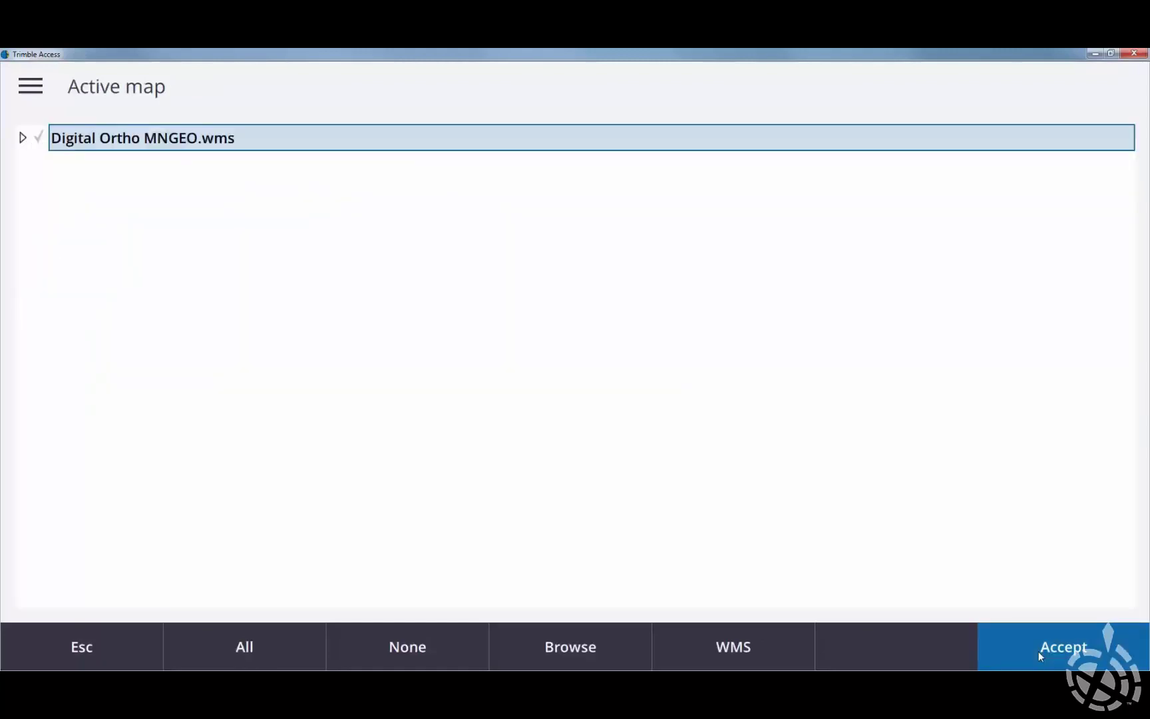
{"action": "left_click", "coordinate": [1039, 650]}
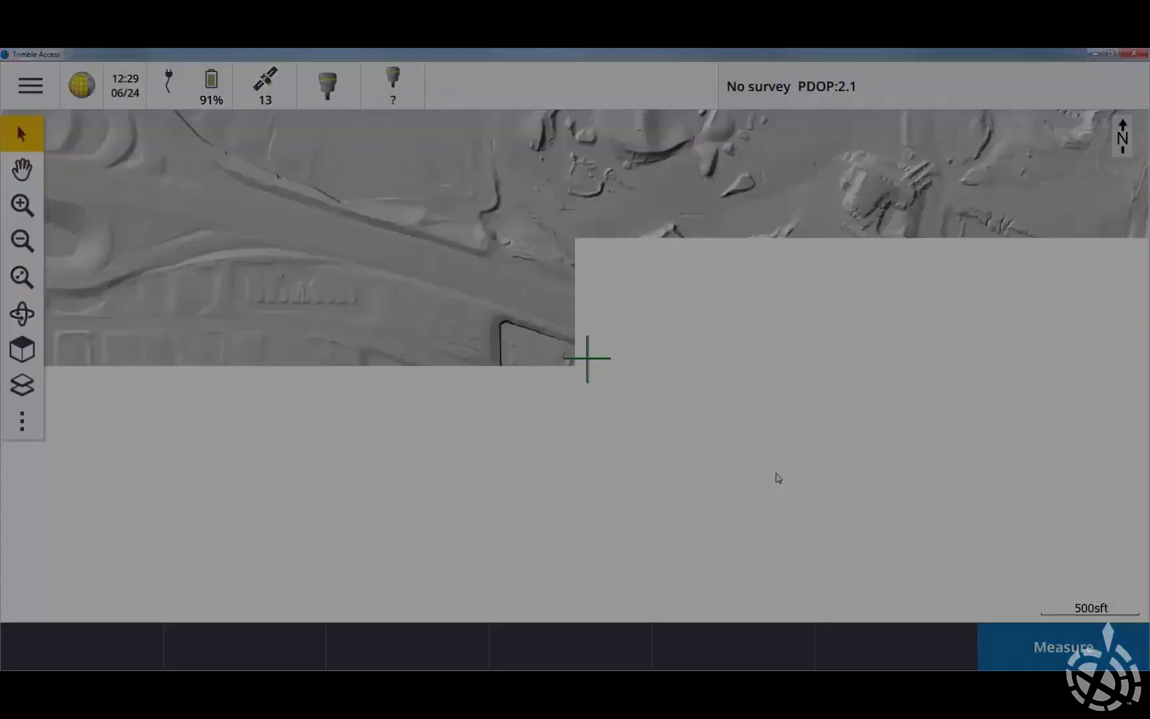